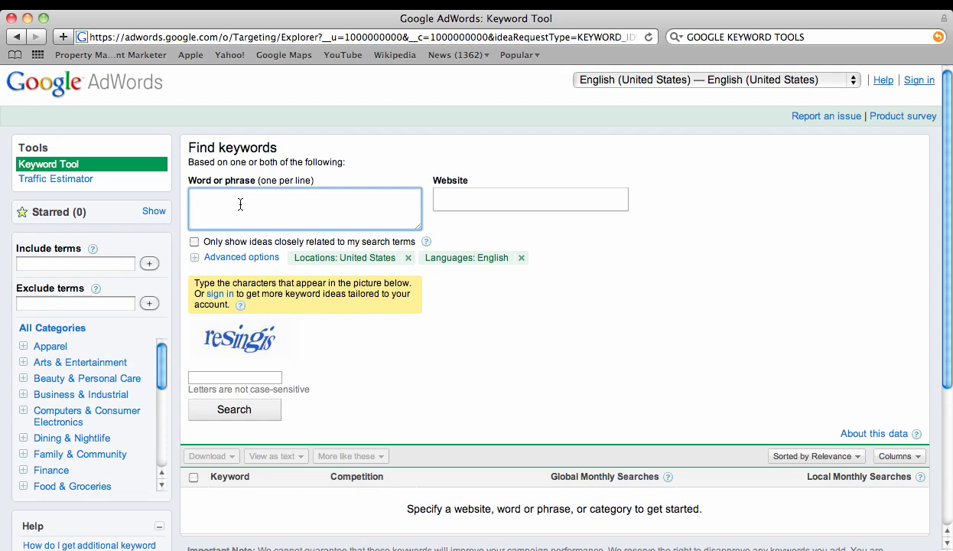
Enter BLINDS, WINDOW TREATMENTS and WINDOW COVERINGS as search phrases, one per line.
{"action": "type", "text": "BLINDS"}
{"action": "key", "text": "Return"}
{"action": "type", "text": "WINDOW"}
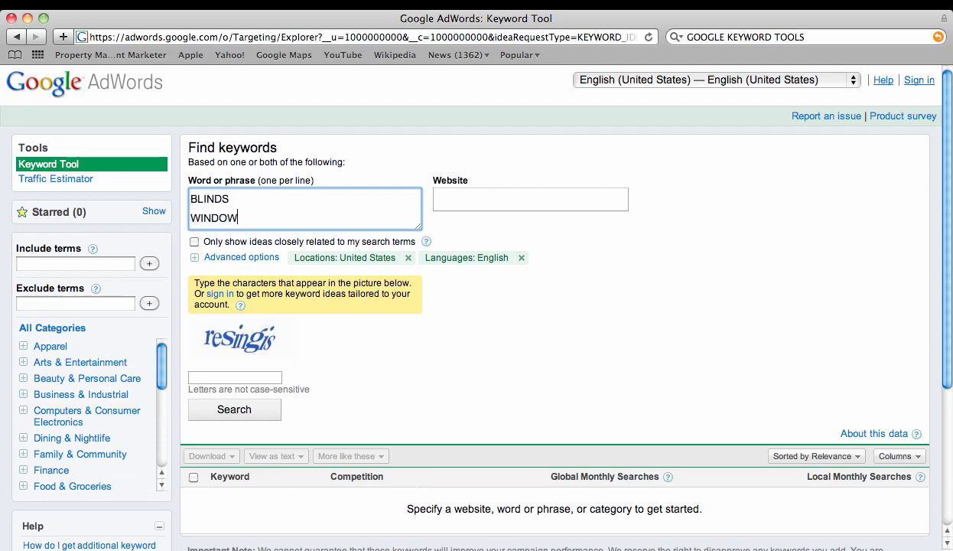
{"action": "type", "text": " TREATMENTS"}
{"action": "key", "text": "Return"}
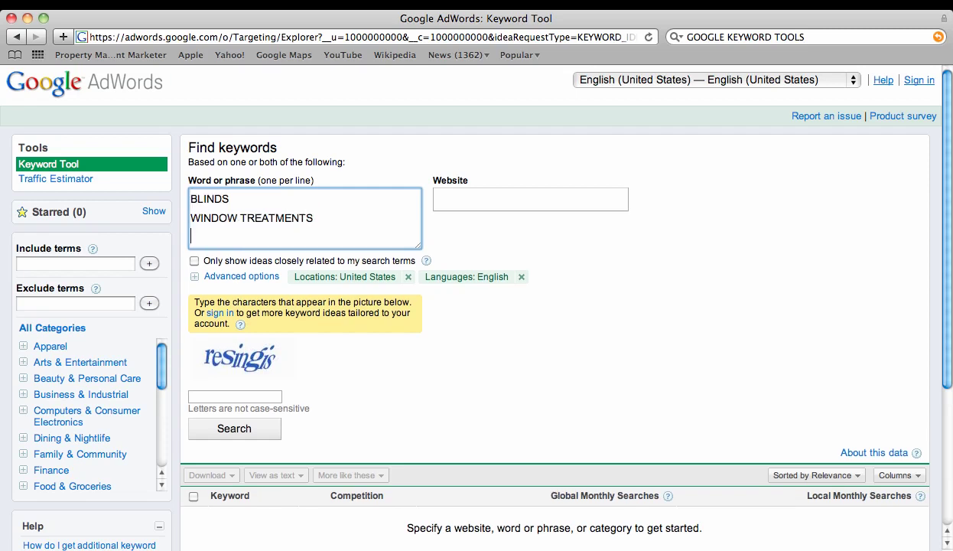
{"action": "type", "text": "WINDOW COVERINGS"}
{"action": "key", "text": "Return"}
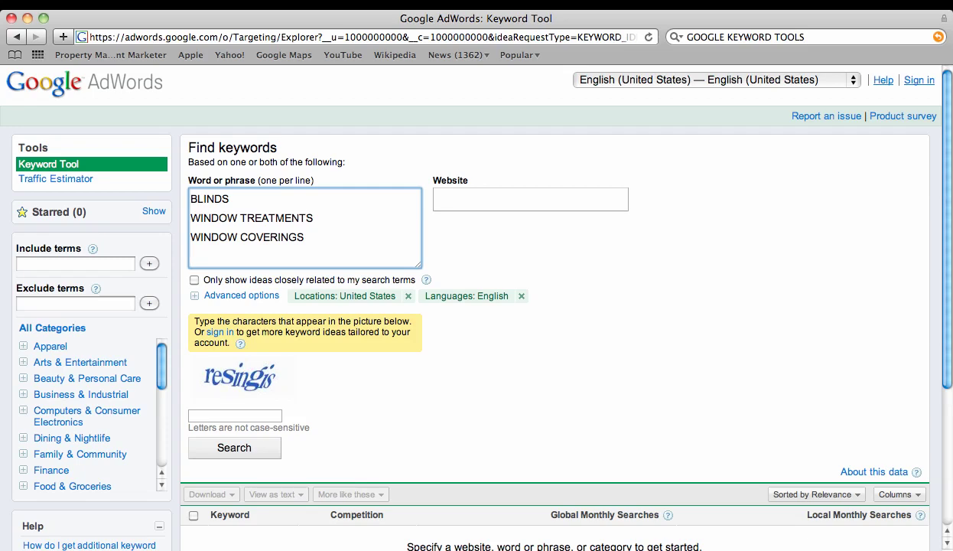
Open a new browser window and search Google for WINDOW COVERINGS.
{"action": "left_click", "coordinate": [97, 5]}
{"action": "left_click", "coordinate": [104, 22]}
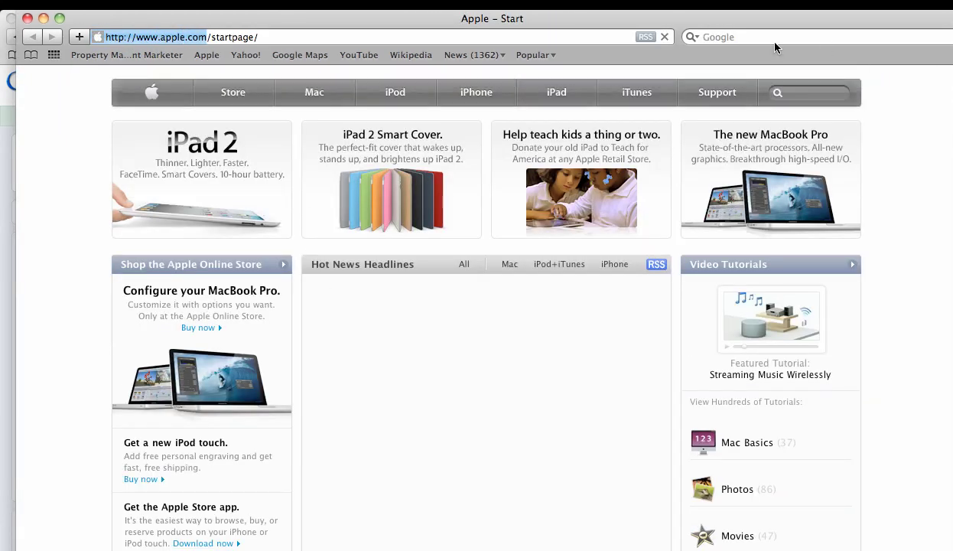
{"action": "left_click", "coordinate": [772, 40]}
{"action": "type", "text": "WINDO"}
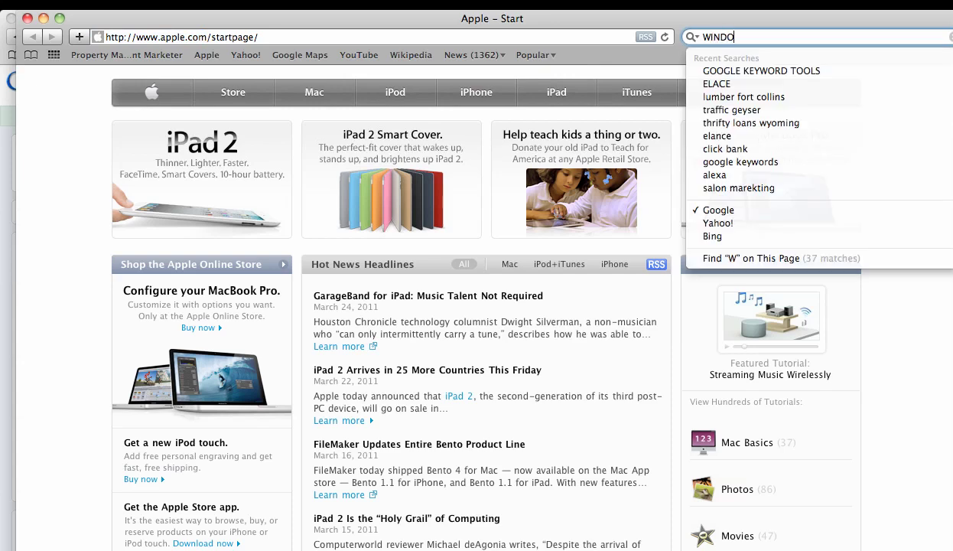
{"action": "type", "text": "W COVERINGS"}
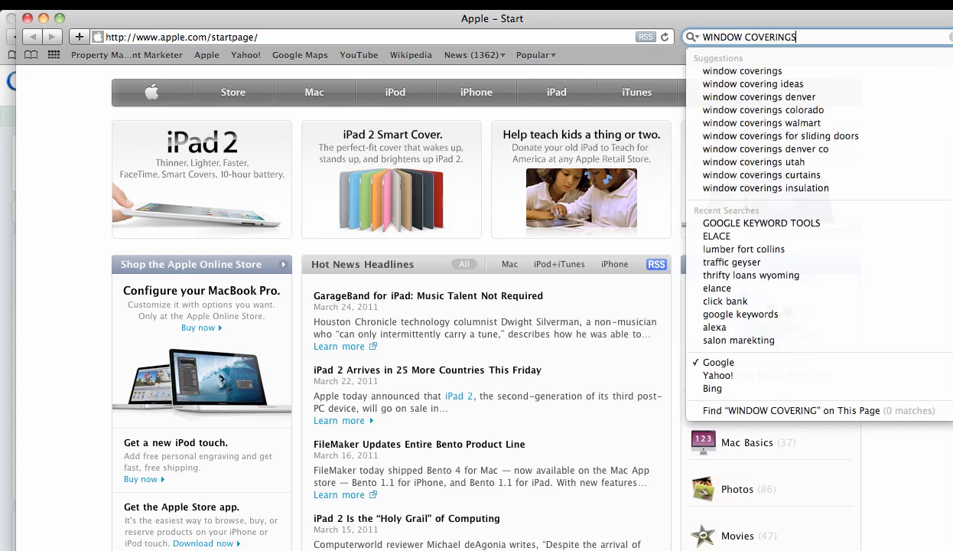
{"action": "key", "text": "Return"}
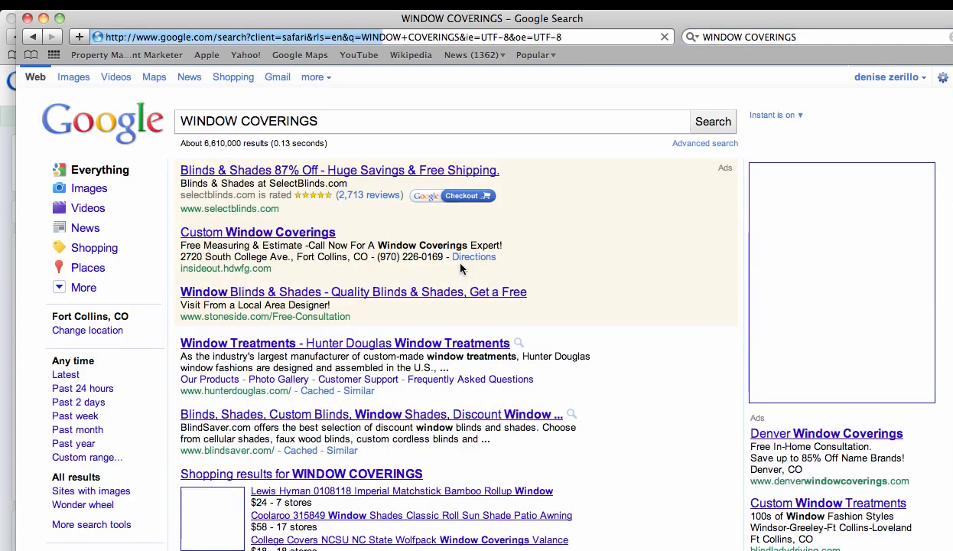
View the Hunter Douglas and BlindSaver sites from the organic results, returning to the search results after each.
{"action": "left_click", "coordinate": [315, 345]}
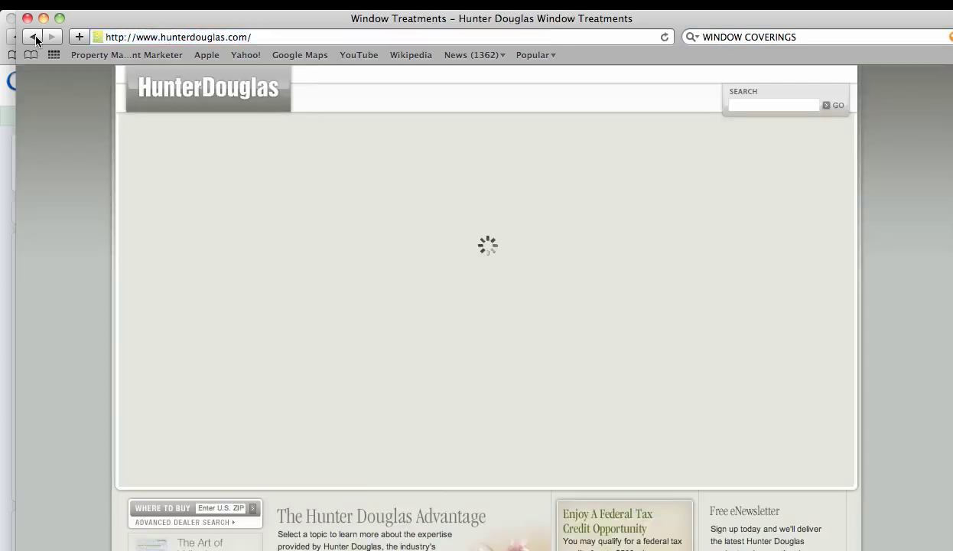
{"action": "left_click", "coordinate": [32, 37]}
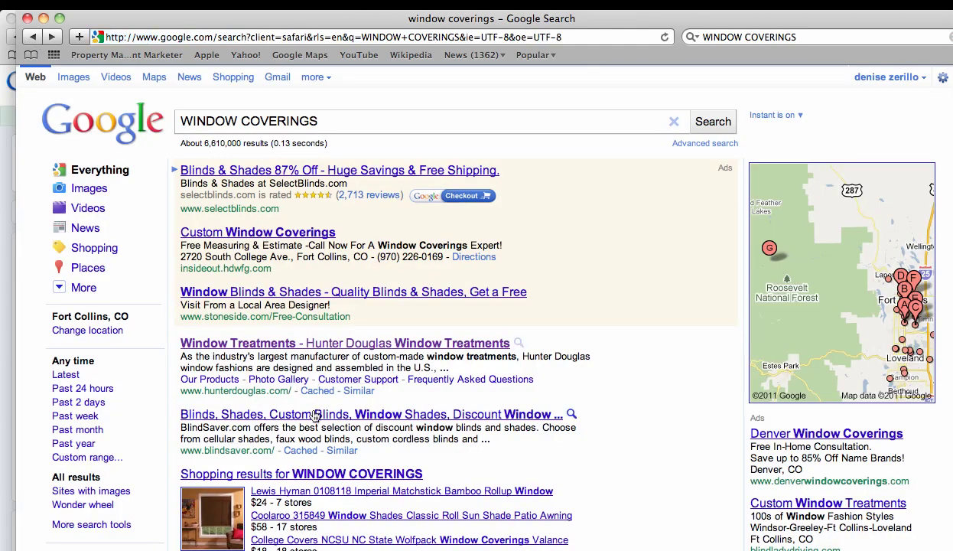
{"action": "left_click", "coordinate": [317, 415]}
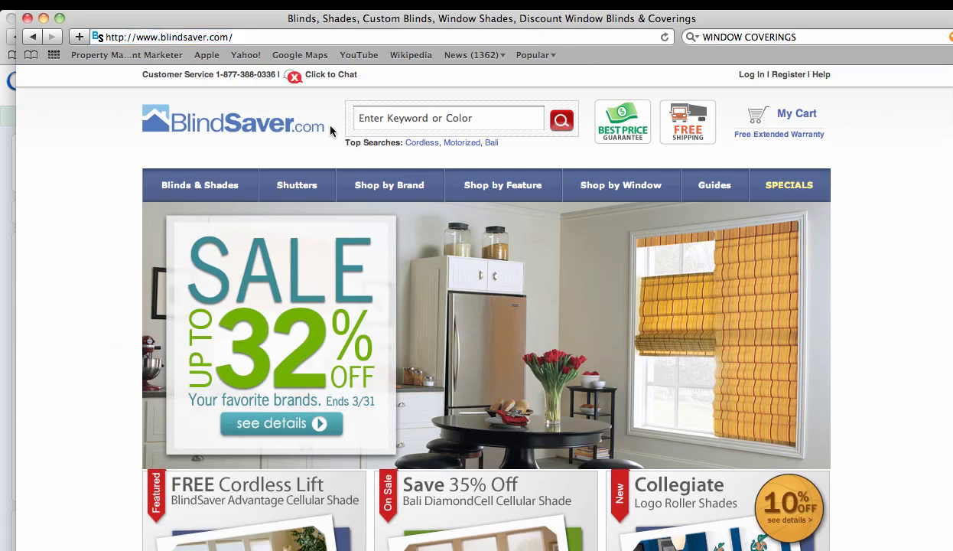
{"action": "left_click", "coordinate": [32, 37]}
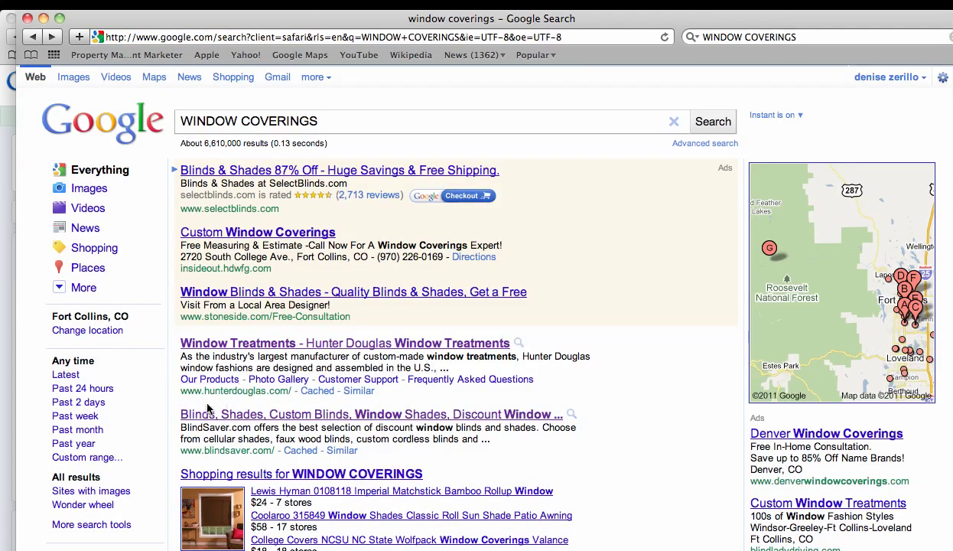
Copy the BlindSaver result's title from the Google results and paste it below WINDOW COVERINGS in the Keyword Tool's phrase list.
{"action": "left_click_drag", "start_coordinate": [176, 414], "coordinate": [552, 414]}
{"action": "key", "text": "super+c"}
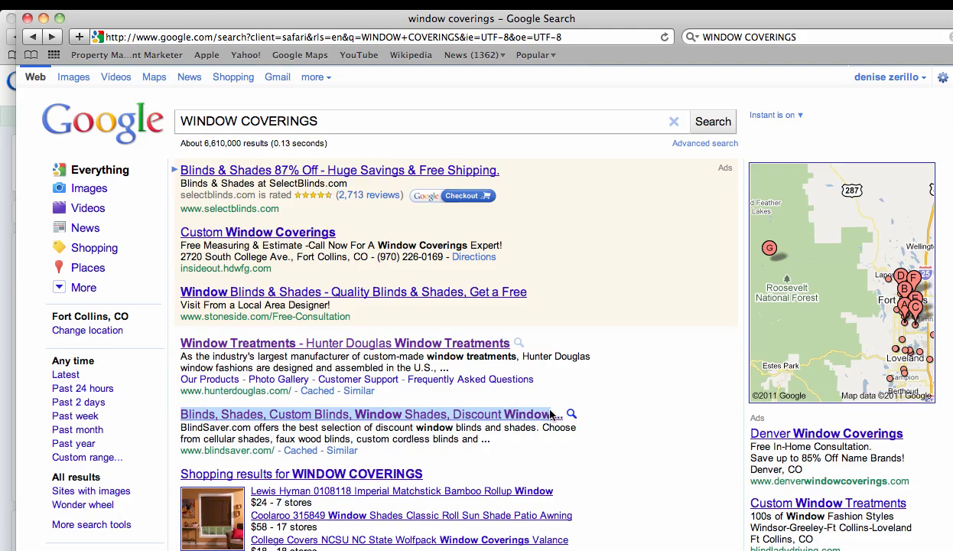
{"action": "key", "text": "F10"}
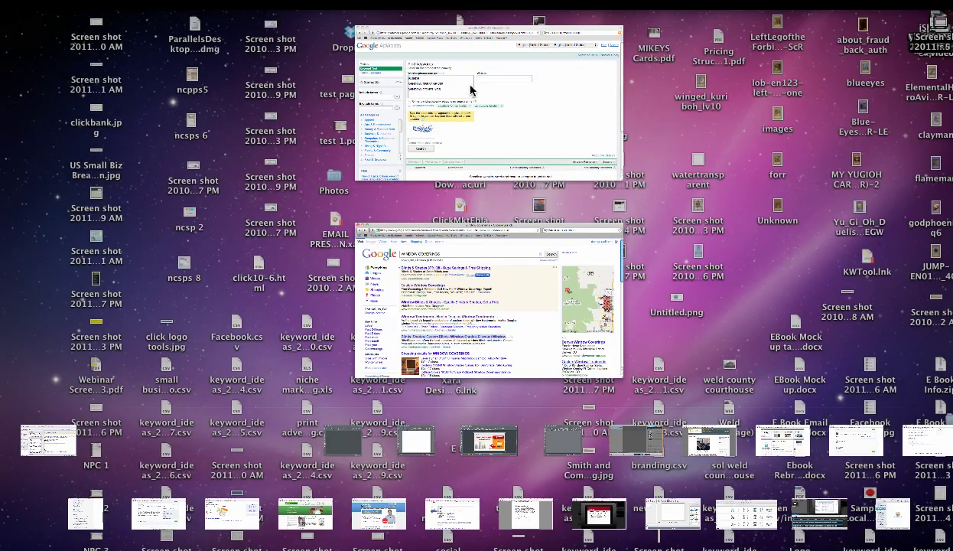
{"action": "left_click", "coordinate": [469, 90]}
{"action": "key", "text": "super+v"}
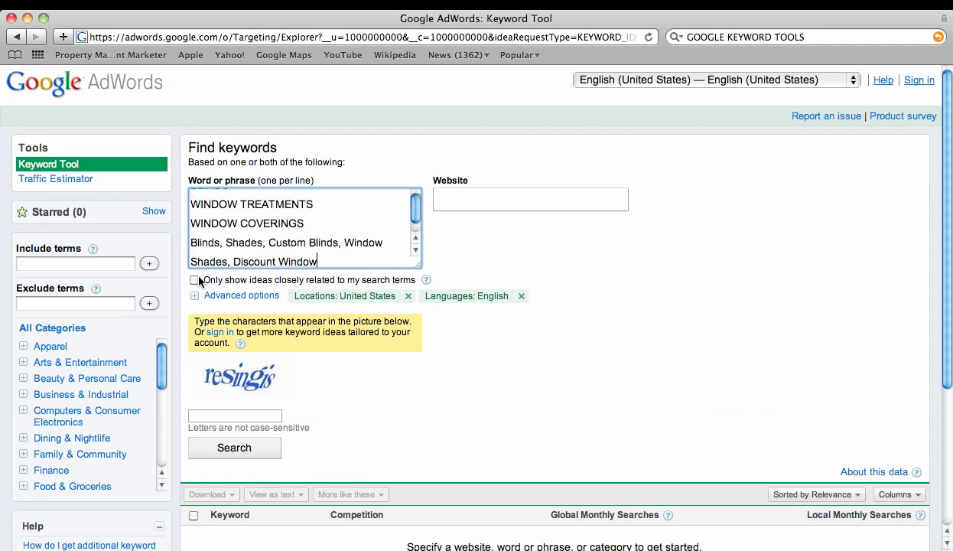
Split the pasted title into separate lines reading Blinds, Shades; Custom Blinds; Window Shades; and Discount Window, removing the commas at the line breaks.
{"action": "left_click", "coordinate": [269, 242]}
{"action": "key", "text": "Return"}
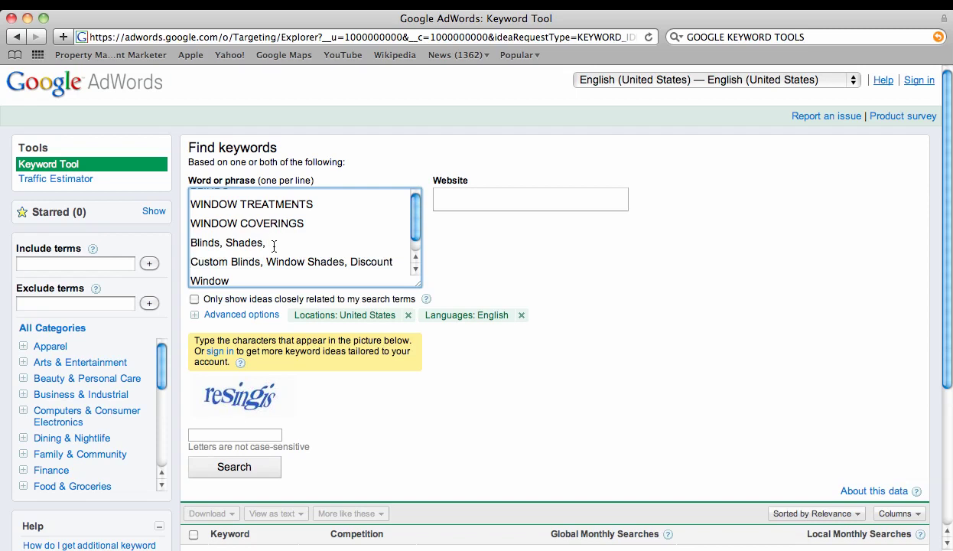
{"action": "key", "text": "Down"}
{"action": "key", "text": "BackSpace"}
{"action": "key", "text": "Return"}
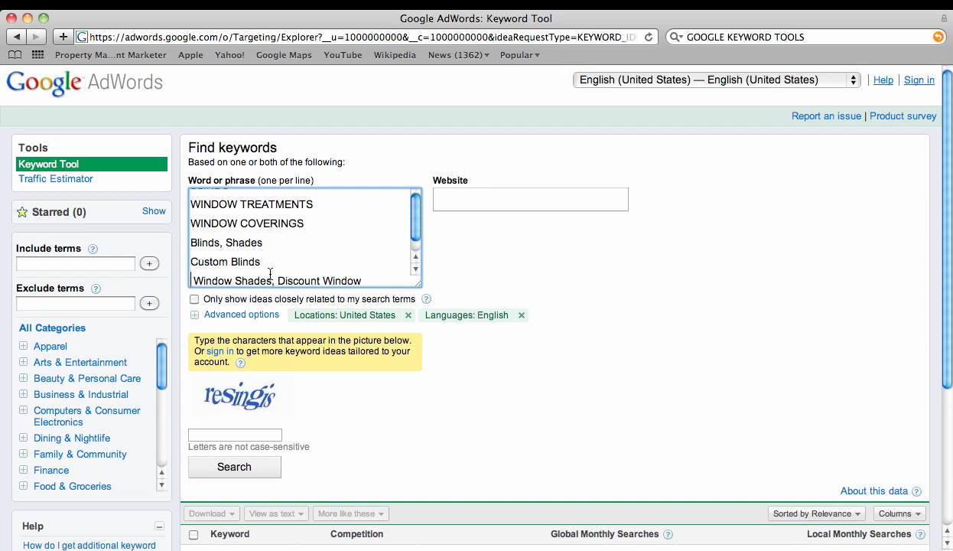
{"action": "left_click", "coordinate": [277, 284]}
{"action": "key", "text": "BackSpace"}
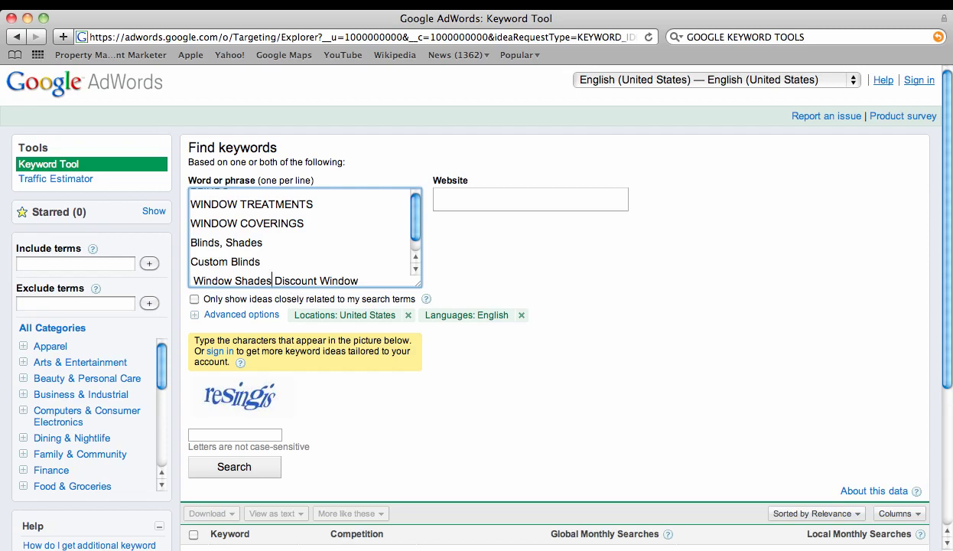
{"action": "key", "text": "Return"}
Complete the last phrase in the list as Discount Window treatments.
{"action": "left_click", "coordinate": [299, 278]}
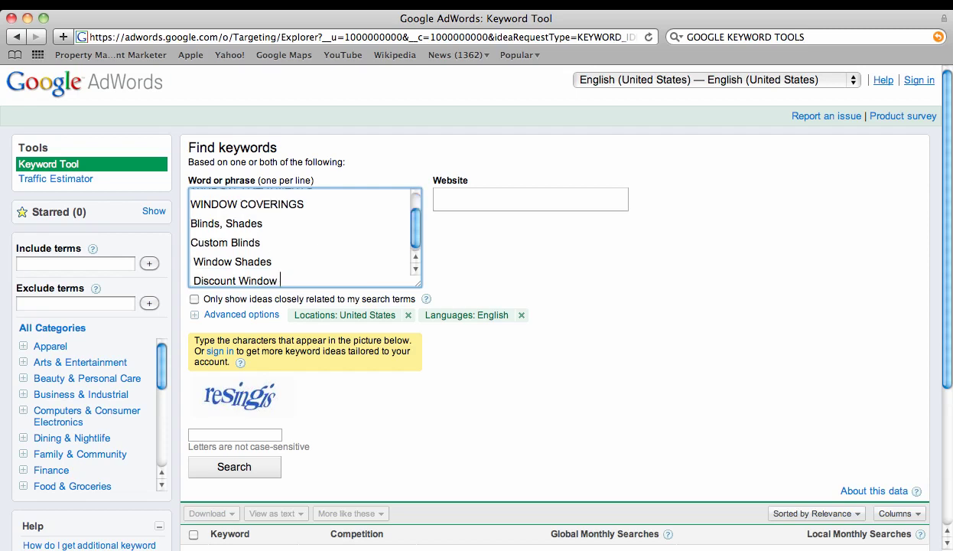
{"action": "type", "text": "TRA"}
{"action": "key", "text": "BackSpace"}
{"action": "key", "text": "BackSpace"}
{"action": "key", "text": "BackSpace"}
{"action": "type", "text": "treatments"}
Enter the captcha characters shown in the picture and run the keyword search.
{"action": "left_click", "coordinate": [231, 436]}
{"action": "type", "text": "res"}
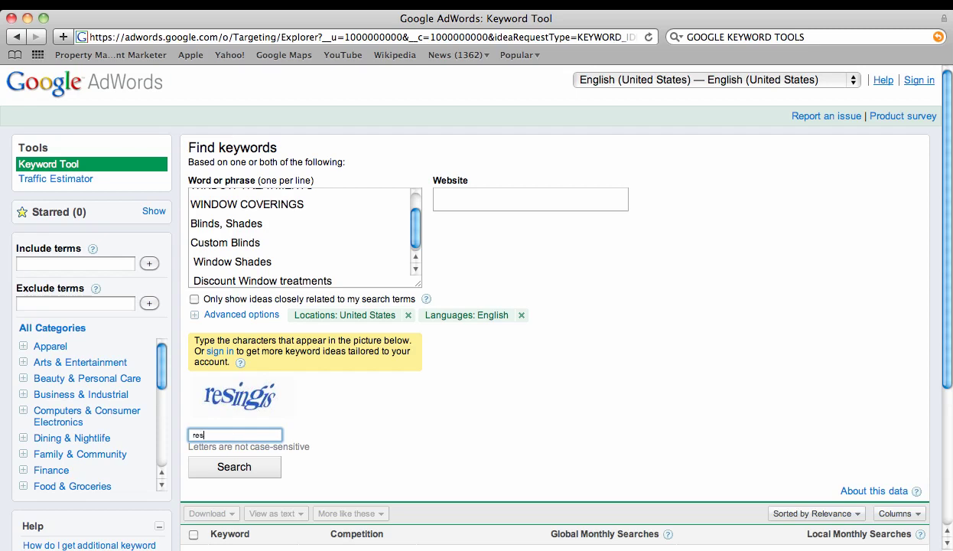
{"action": "type", "text": "ingis"}
{"action": "left_click", "coordinate": [227, 472]}
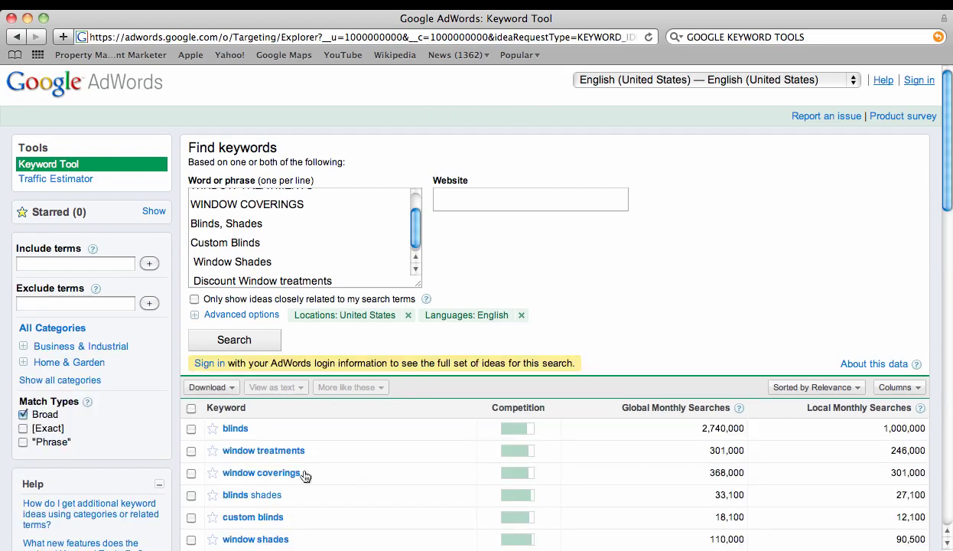
Skim the keyword ideas and sort them by local monthly searches, highest first.
{"action": "scroll", "coordinate": [378, 461], "scroll_direction": "down", "scroll_amount": 10}
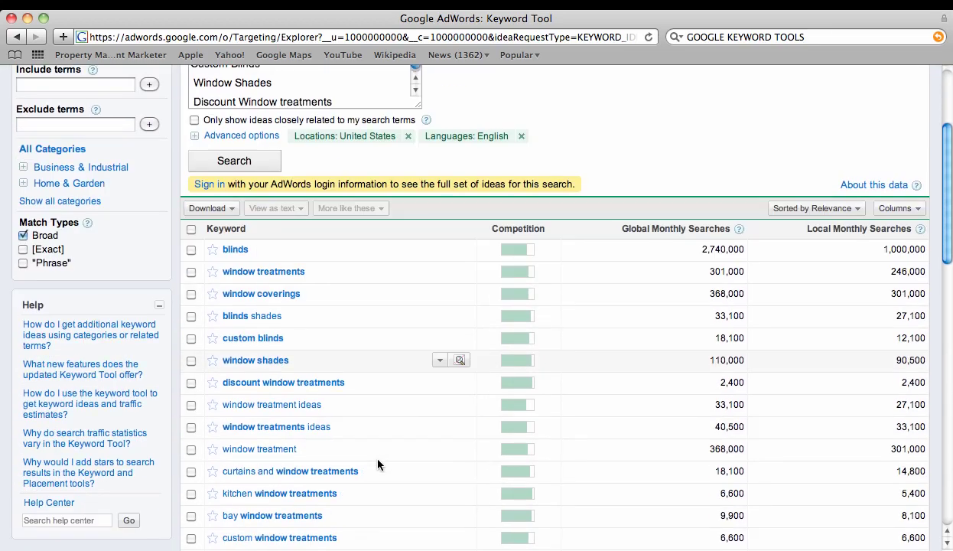
{"action": "scroll", "coordinate": [379, 461], "scroll_direction": "down", "scroll_amount": 3}
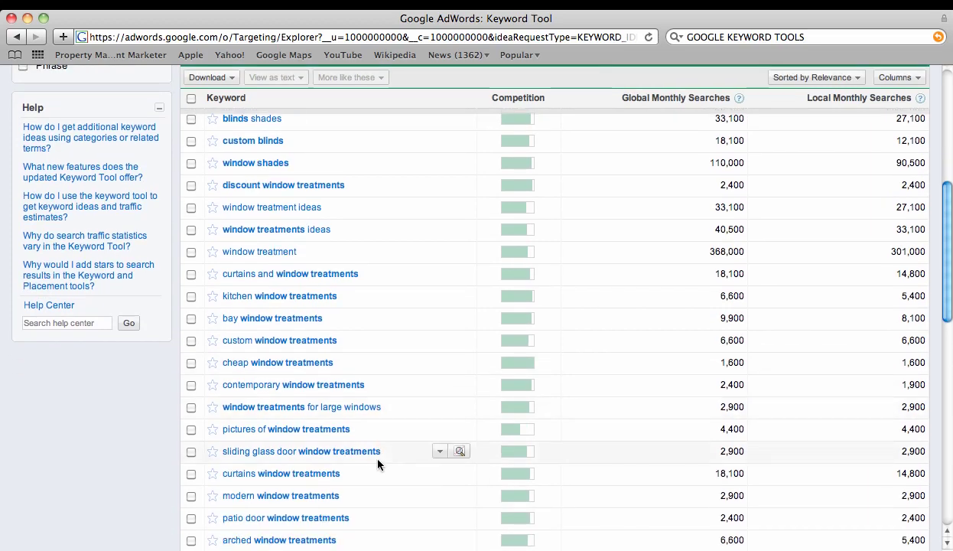
{"action": "scroll", "coordinate": [590, 382], "scroll_direction": "up", "scroll_amount": 10}
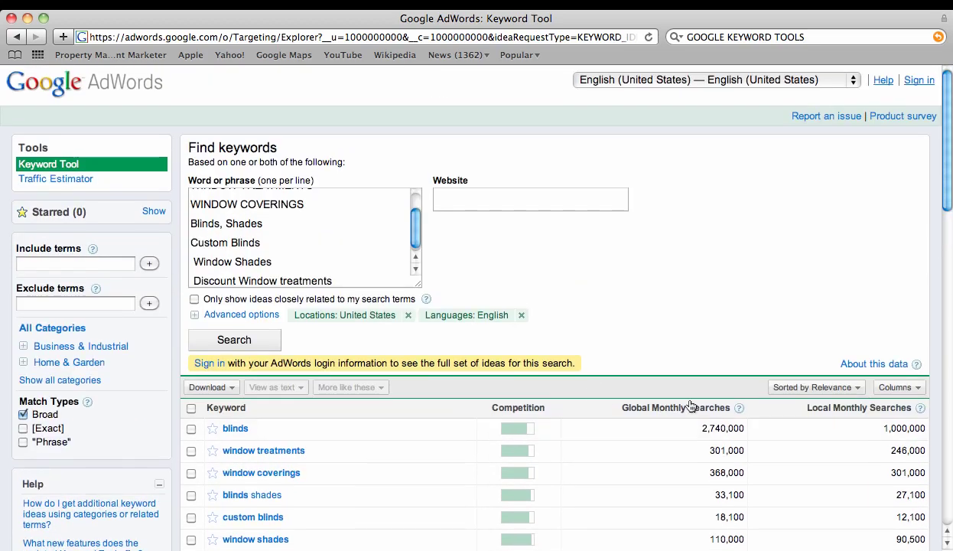
{"action": "left_click", "coordinate": [886, 409]}
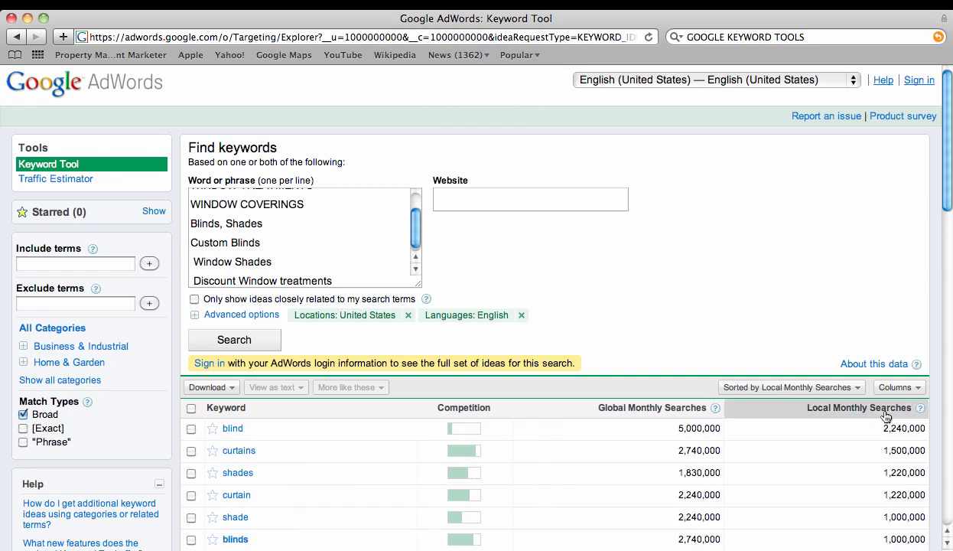
Examine the sorted keyword ideas with their competition and monthly search volumes, and go to the next page of results.
{"action": "scroll", "coordinate": [782, 437], "scroll_direction": "down", "scroll_amount": 3}
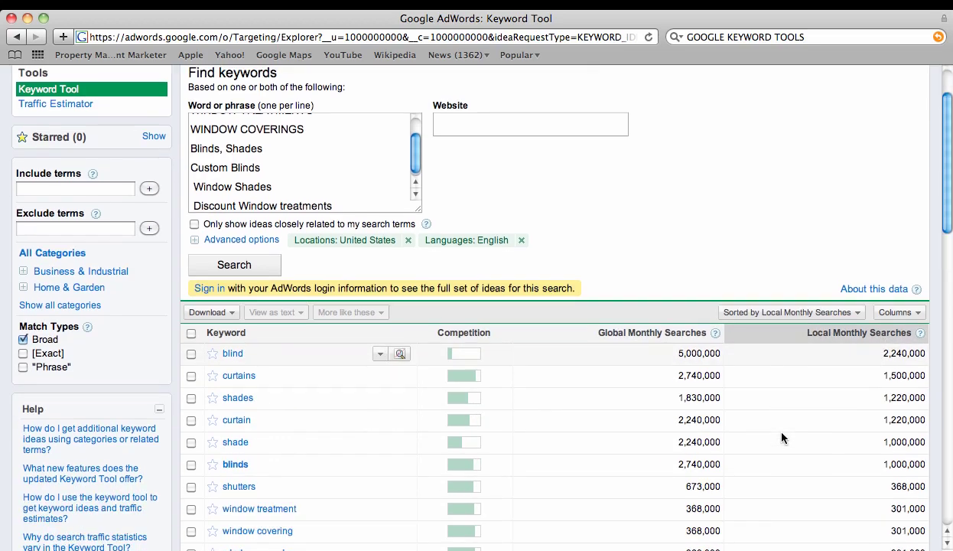
{"action": "scroll", "coordinate": [782, 438], "scroll_direction": "down", "scroll_amount": 5}
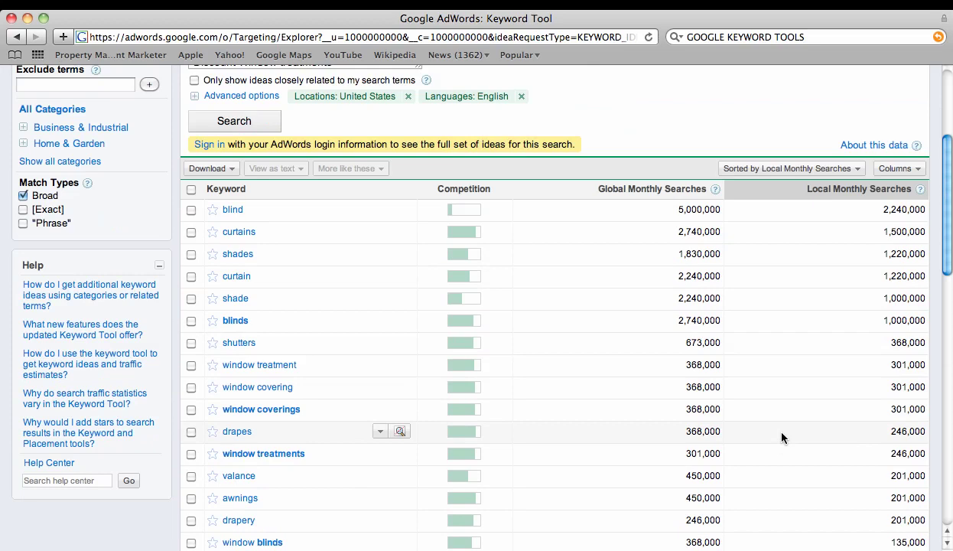
{"action": "scroll", "coordinate": [782, 437], "scroll_direction": "down", "scroll_amount": 4}
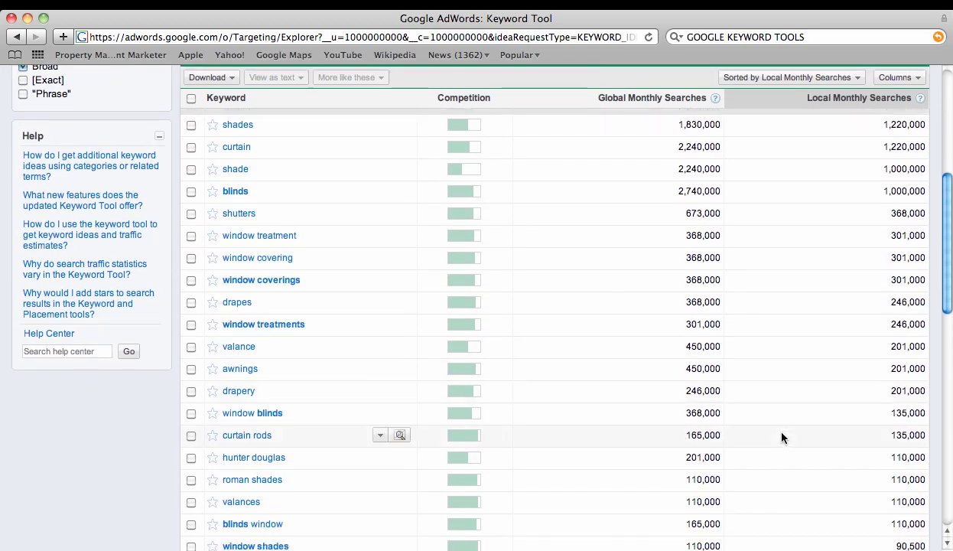
{"action": "scroll", "coordinate": [782, 437], "scroll_direction": "down", "scroll_amount": 1}
{"action": "scroll", "coordinate": [782, 437], "scroll_direction": "down", "scroll_amount": 5}
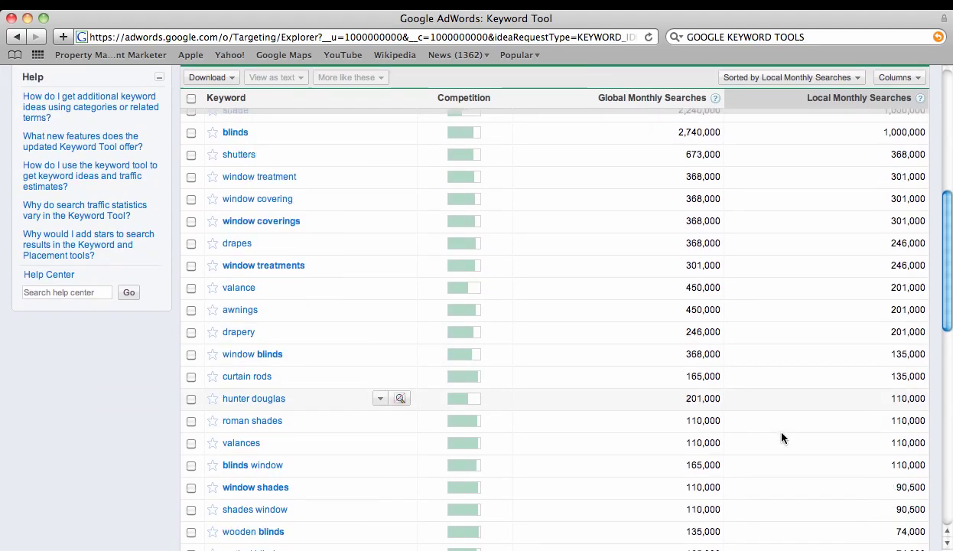
{"action": "scroll", "coordinate": [774, 445], "scroll_direction": "down", "scroll_amount": 4}
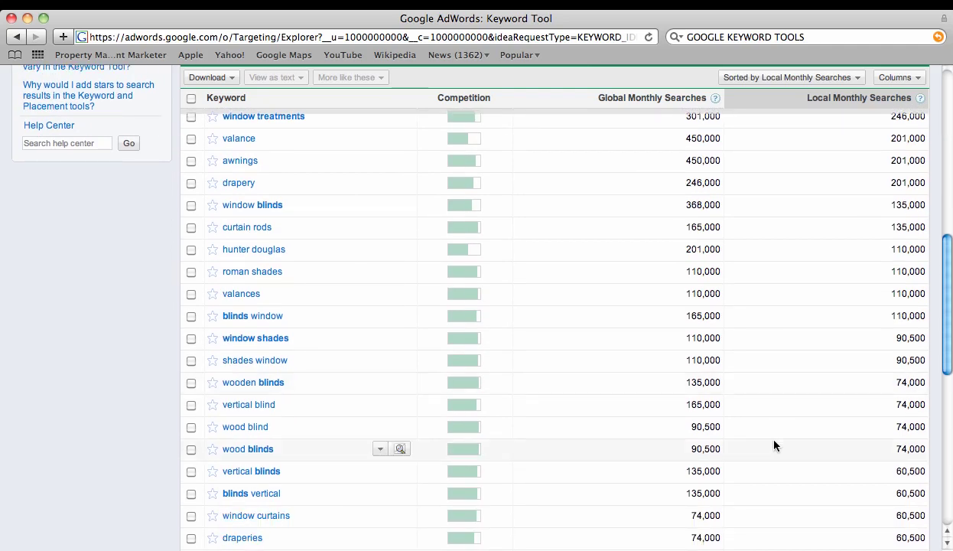
{"action": "scroll", "coordinate": [774, 445], "scroll_direction": "up", "scroll_amount": 2}
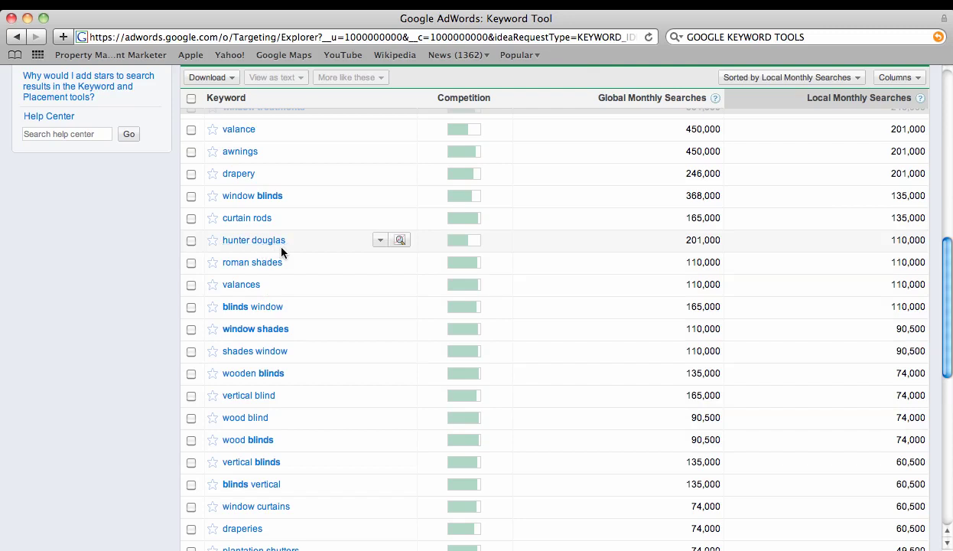
{"action": "scroll", "coordinate": [356, 291], "scroll_direction": "down", "scroll_amount": 5}
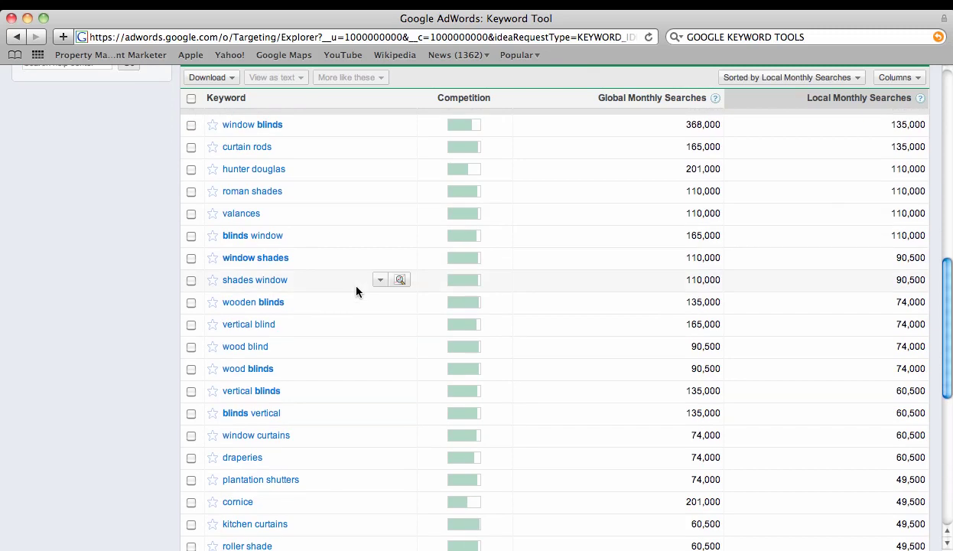
{"action": "scroll", "coordinate": [356, 291], "scroll_direction": "down", "scroll_amount": 5}
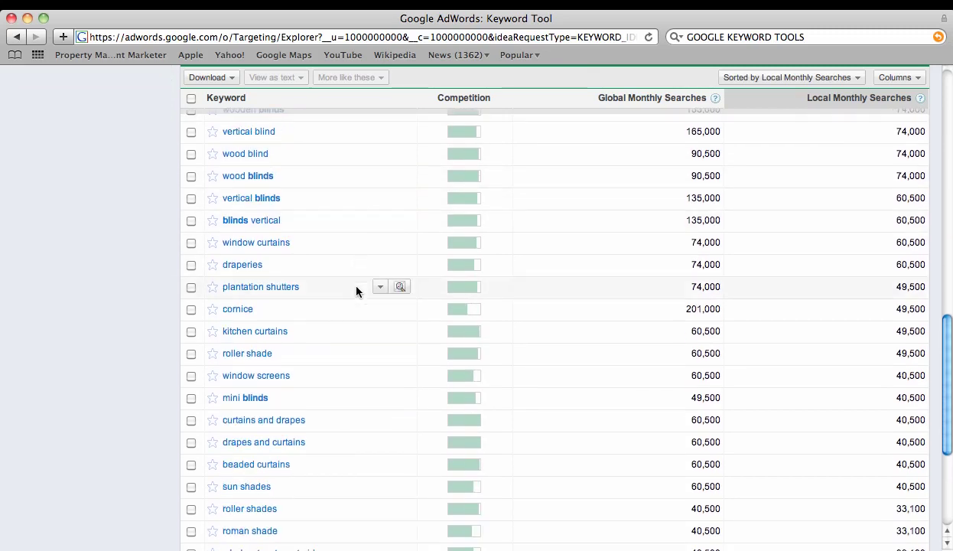
{"action": "scroll", "coordinate": [356, 291], "scroll_direction": "down", "scroll_amount": 3}
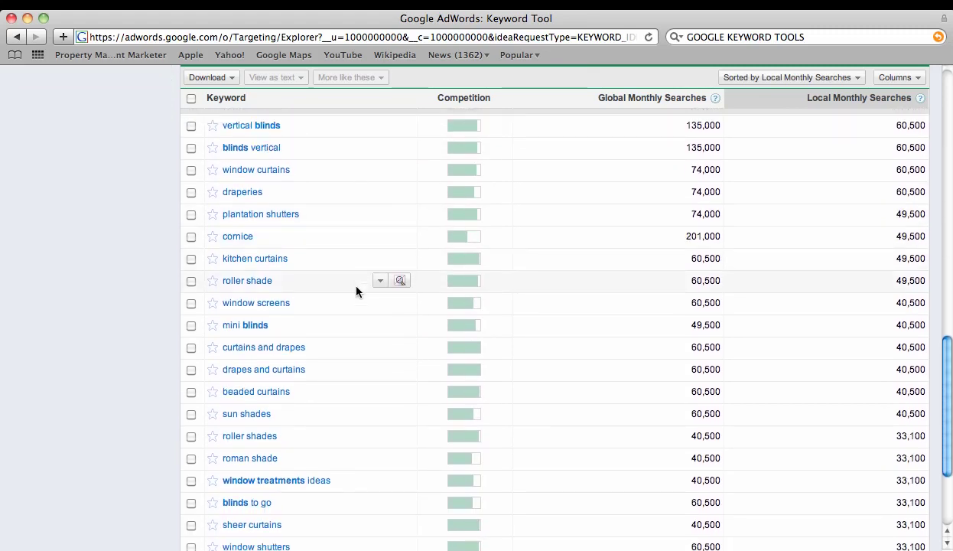
{"action": "scroll", "coordinate": [356, 291], "scroll_direction": "down", "scroll_amount": 2}
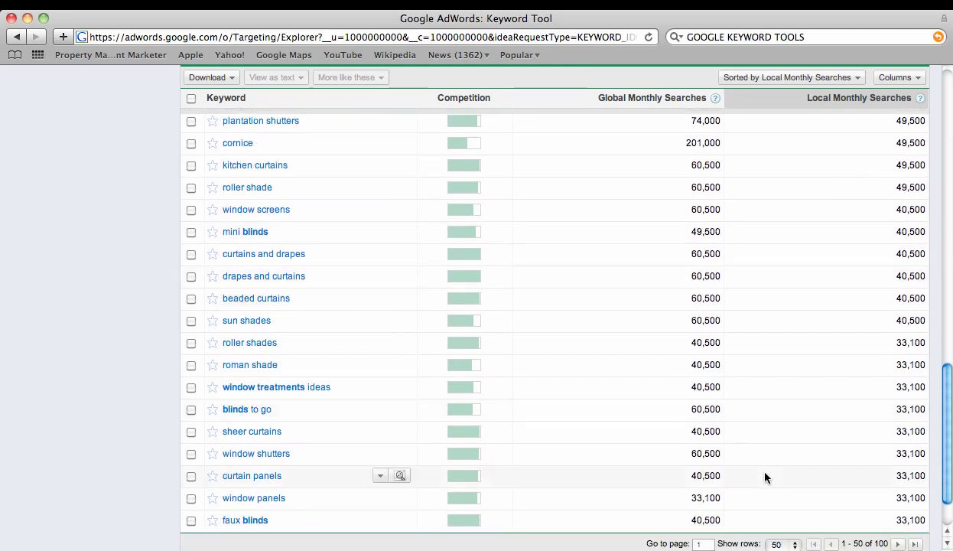
{"action": "left_click", "coordinate": [894, 544]}
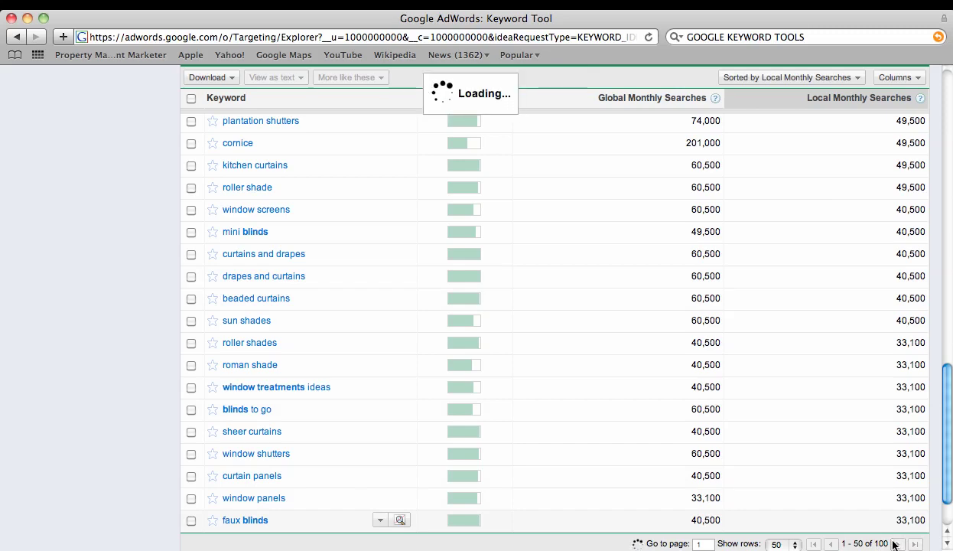
Examine the second page of keyword ideas, comparing their competition and monthly search volumes.
{"action": "scroll", "coordinate": [589, 325], "scroll_direction": "up", "scroll_amount": 1}
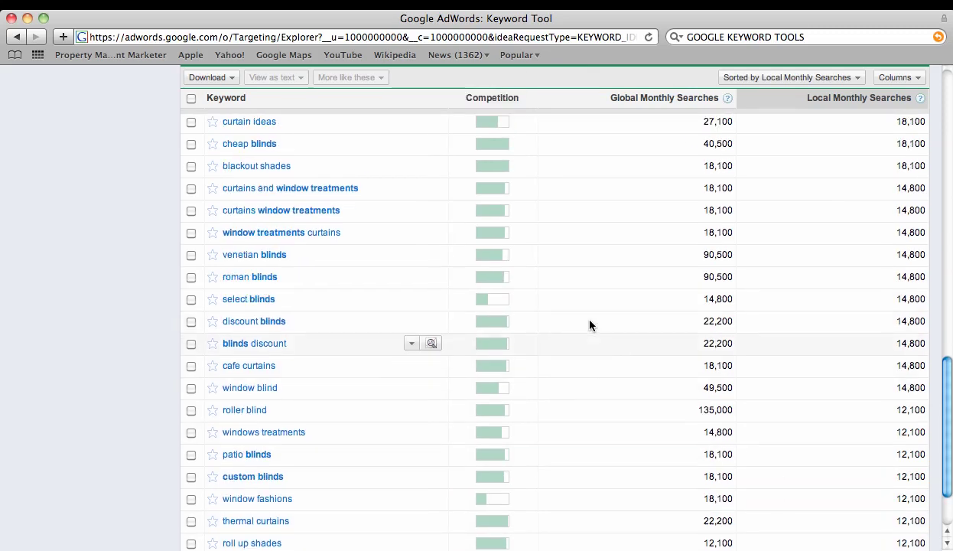
{"action": "scroll", "coordinate": [590, 326], "scroll_direction": "up", "scroll_amount": 4}
{"action": "scroll", "coordinate": [589, 325], "scroll_direction": "up", "scroll_amount": 2}
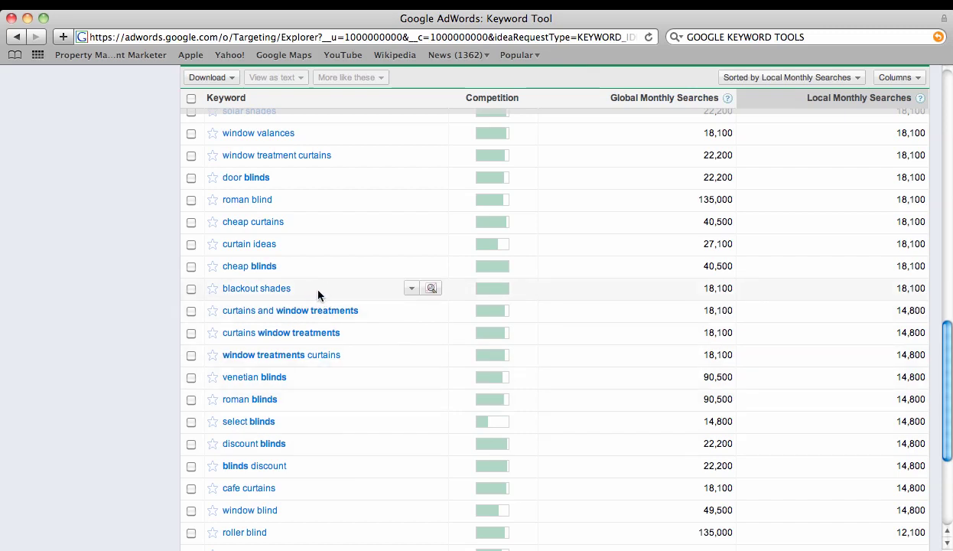
{"action": "scroll", "coordinate": [318, 295], "scroll_direction": "up", "scroll_amount": 2}
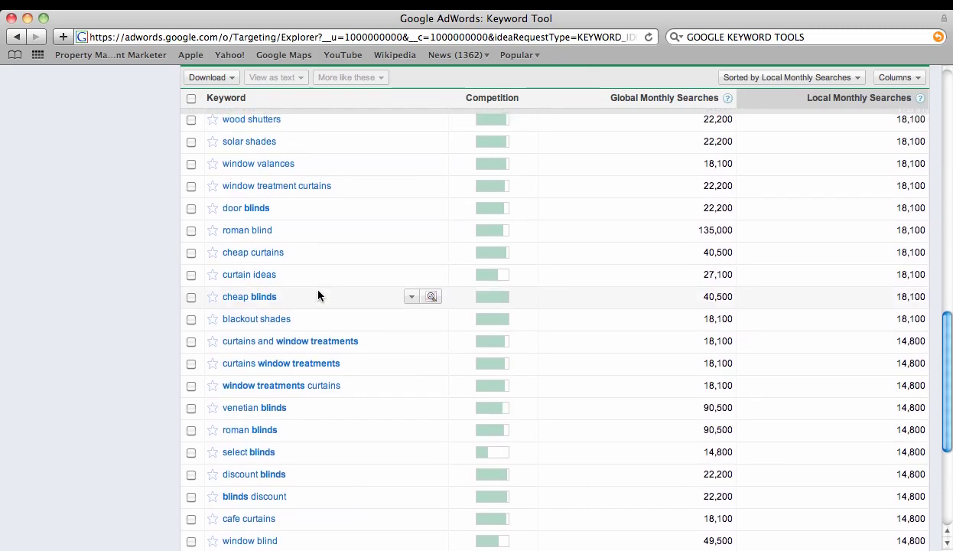
{"action": "scroll", "coordinate": [318, 296], "scroll_direction": "up", "scroll_amount": 5}
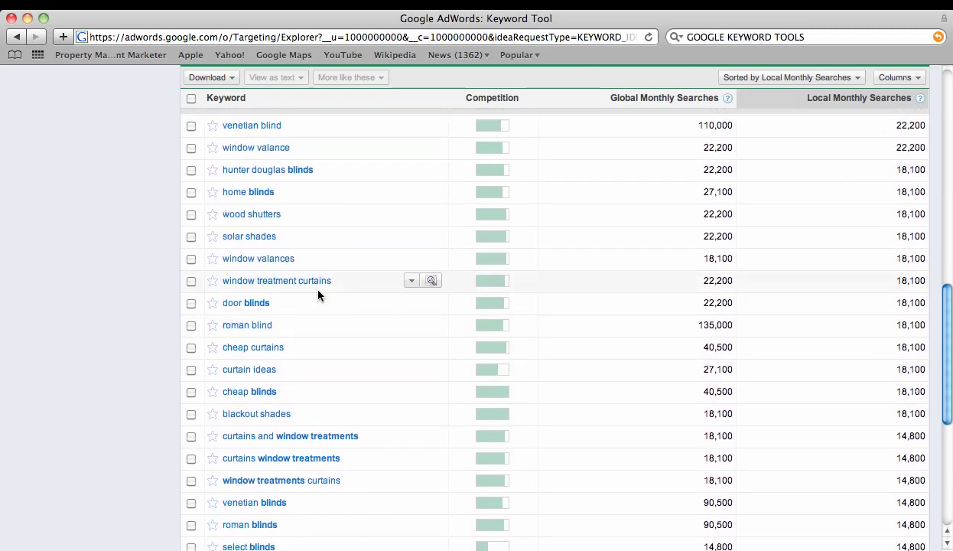
{"action": "scroll", "coordinate": [319, 296], "scroll_direction": "up", "scroll_amount": 3}
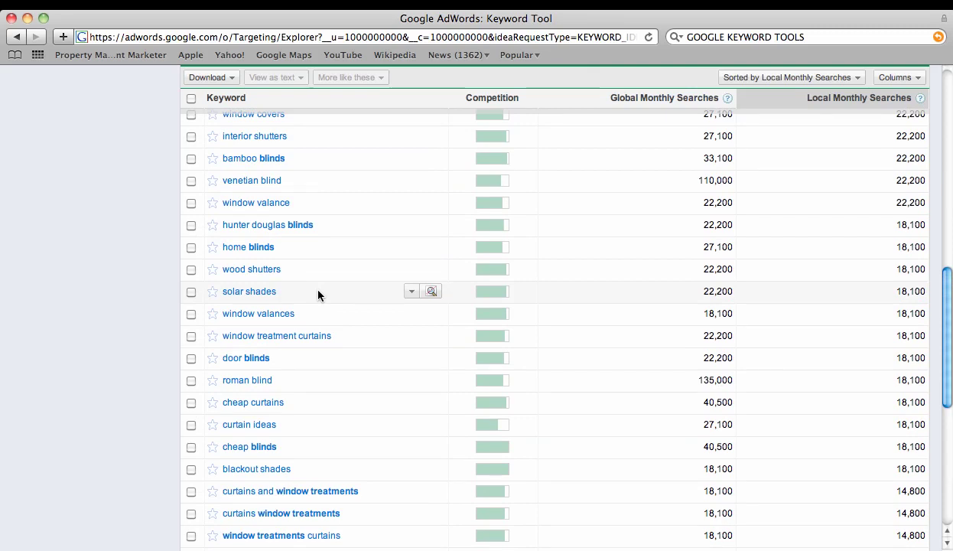
{"action": "right_click", "coordinate": [318, 296]}
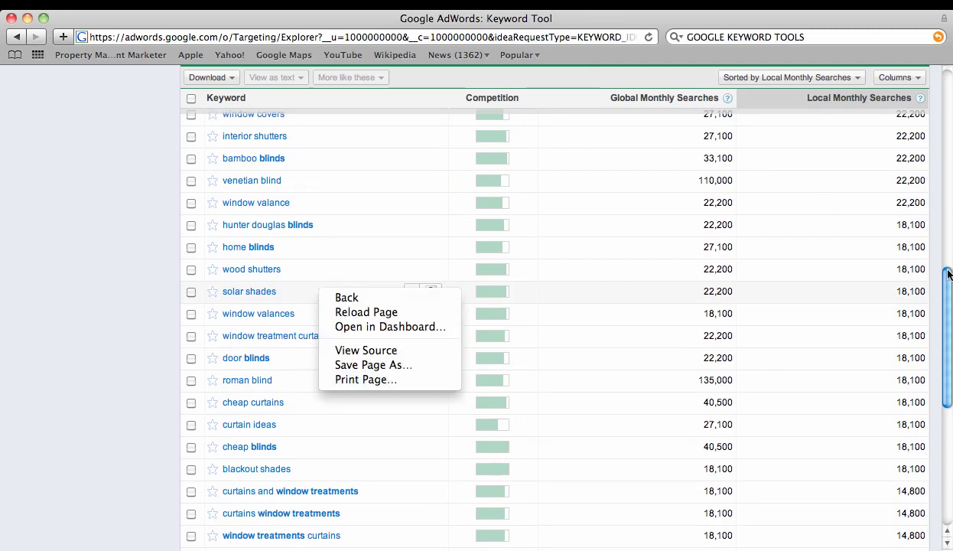
{"action": "key", "text": "Escape"}
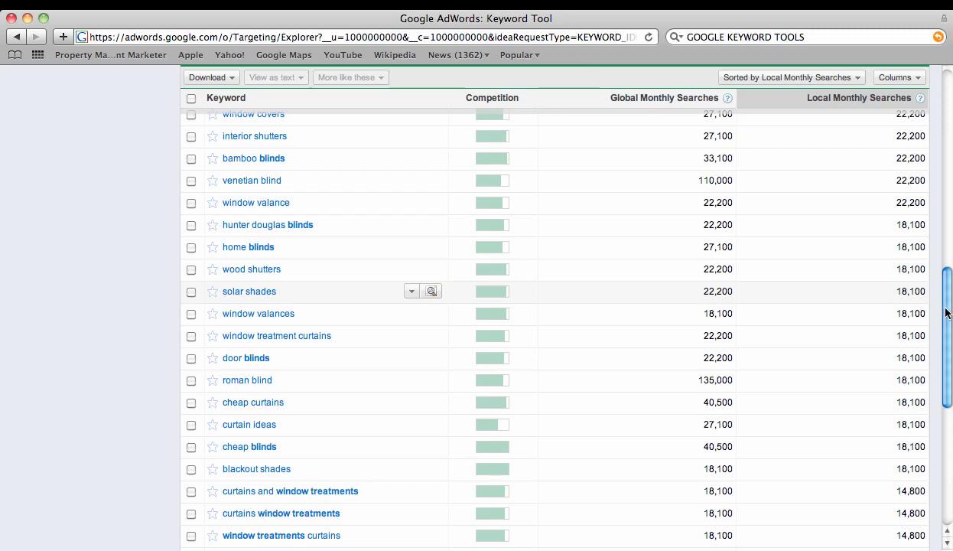
Download all keyword ideas in the CSV for Excel format.
{"action": "left_click_drag", "start_coordinate": [946, 312], "coordinate": [946, 160]}
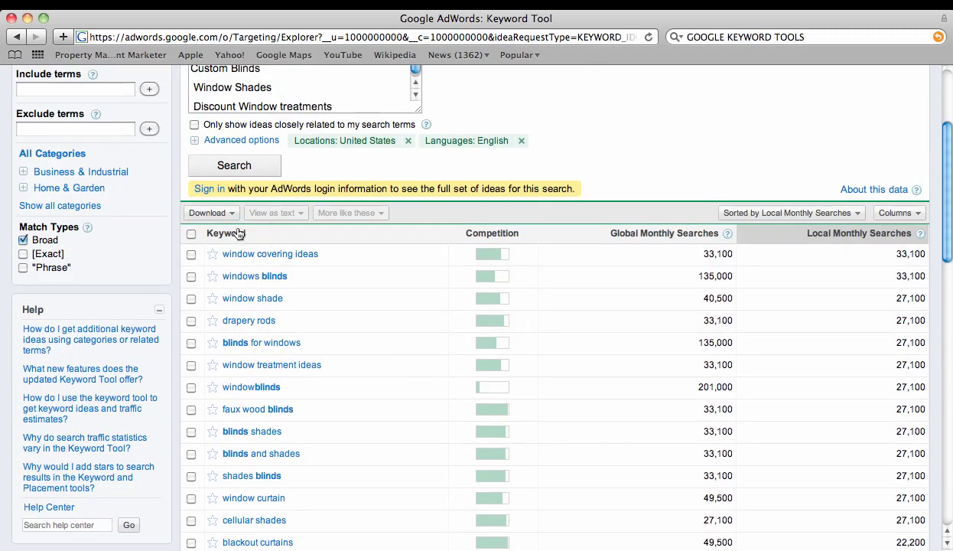
{"action": "left_click", "coordinate": [226, 210]}
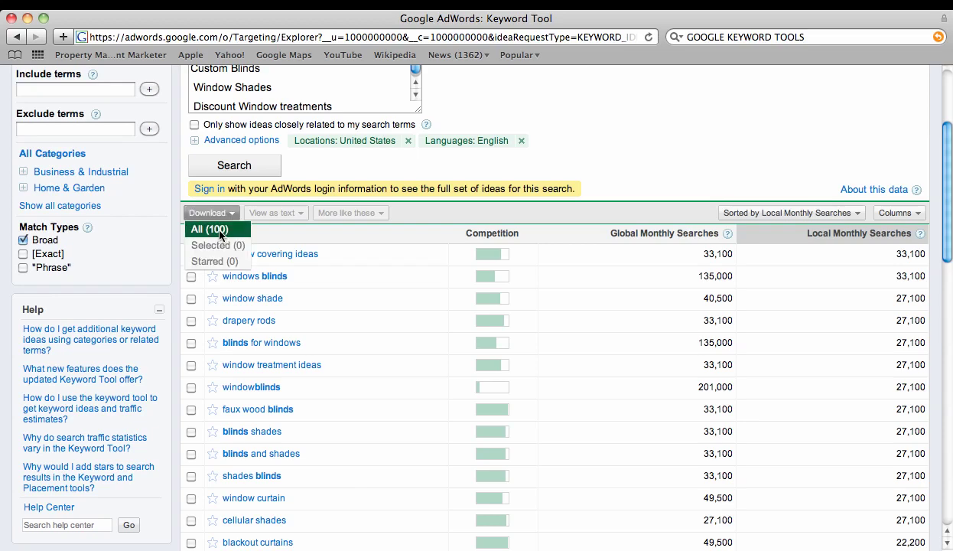
{"action": "left_click", "coordinate": [219, 230]}
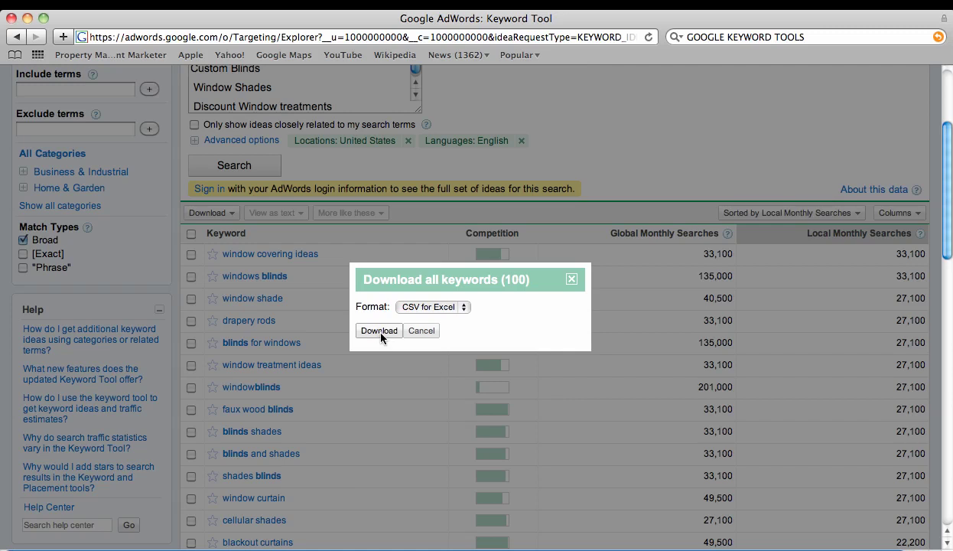
{"action": "left_click", "coordinate": [466, 308]}
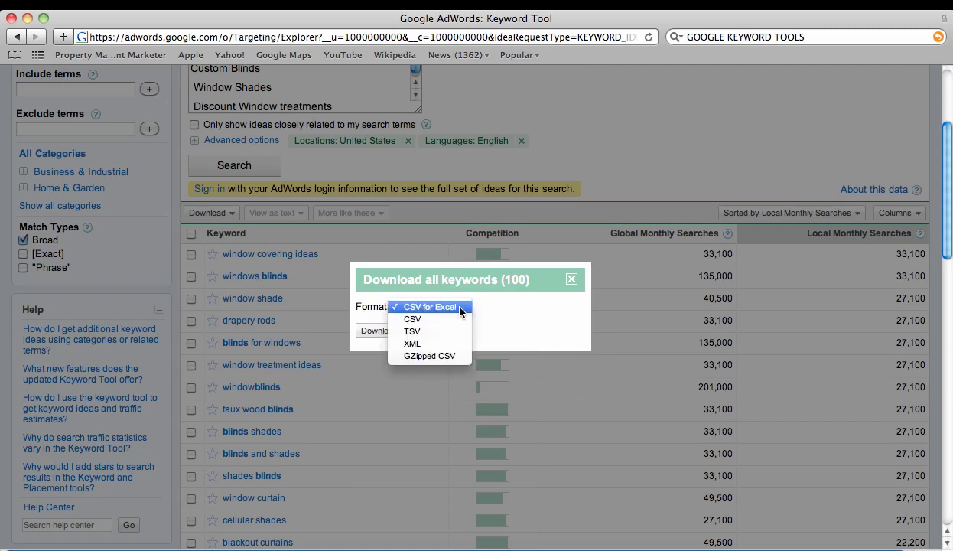
{"action": "left_click", "coordinate": [459, 308]}
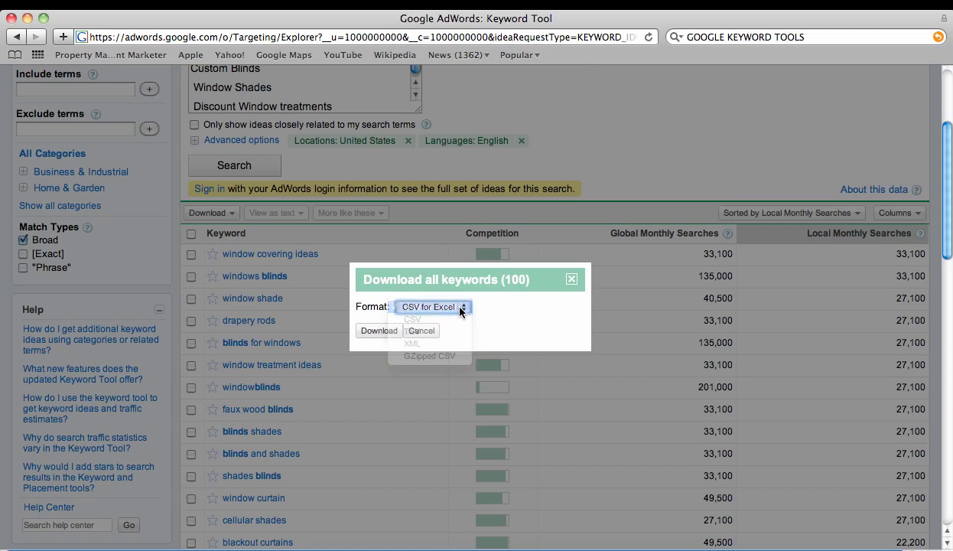
{"action": "left_click", "coordinate": [383, 338]}
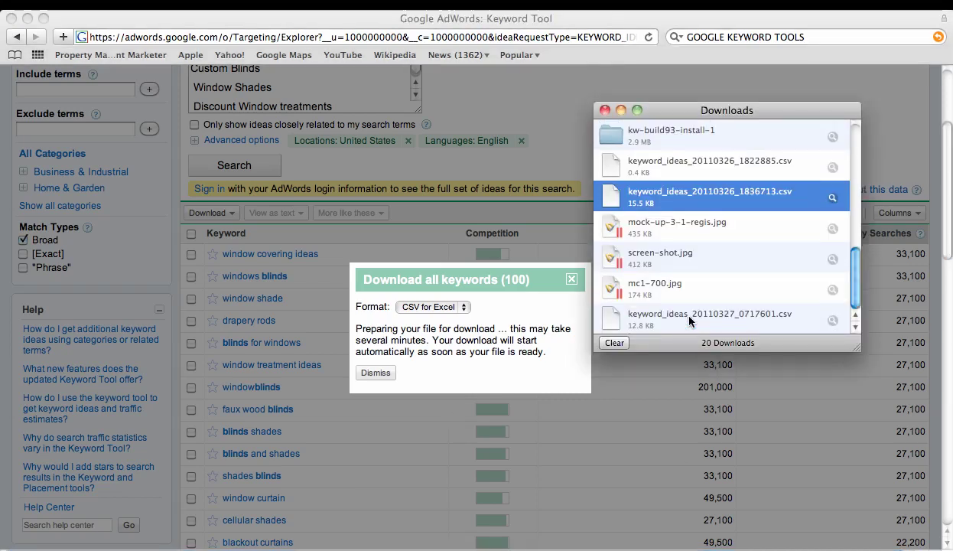
Open the downloaded keyword_ideas_20110327_0717601.csv in Excel and dismiss the download message on the keyword page.
{"action": "double_click", "coordinate": [688, 320]}
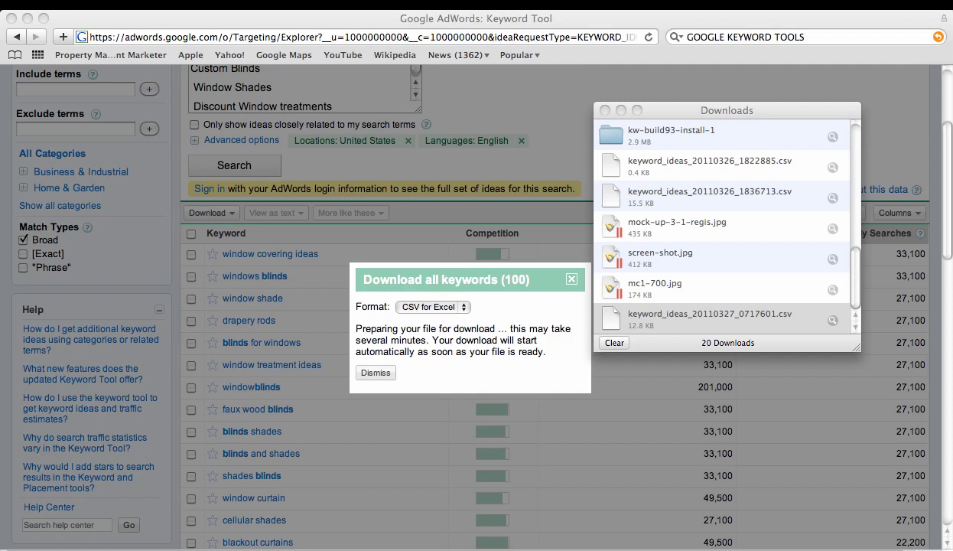
{"action": "left_click", "coordinate": [594, 359]}
{"action": "left_click", "coordinate": [385, 375]}
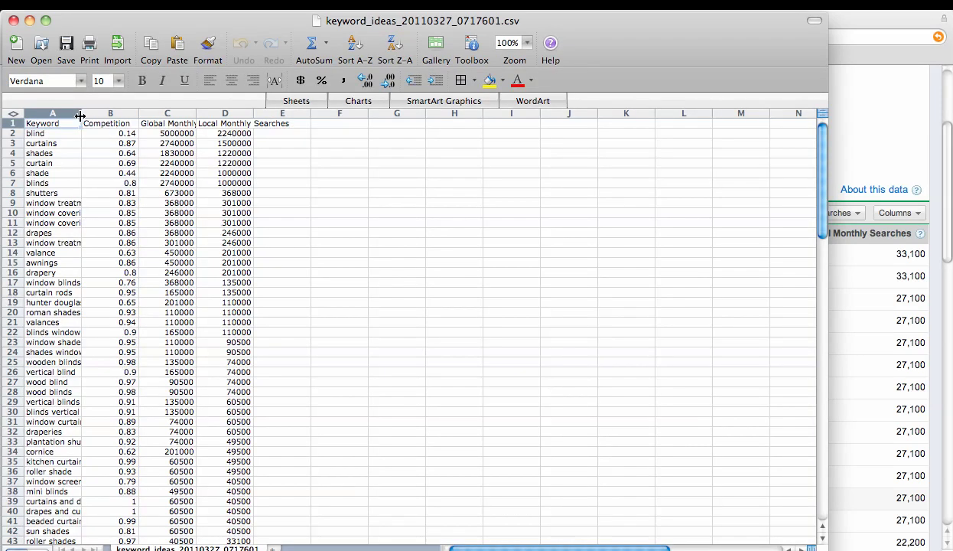
Delete the Global Monthly Searches column and widen the Keyword and Local Monthly Searches columns to show their text.
{"action": "left_click_drag", "start_coordinate": [80, 114], "coordinate": [133, 116]}
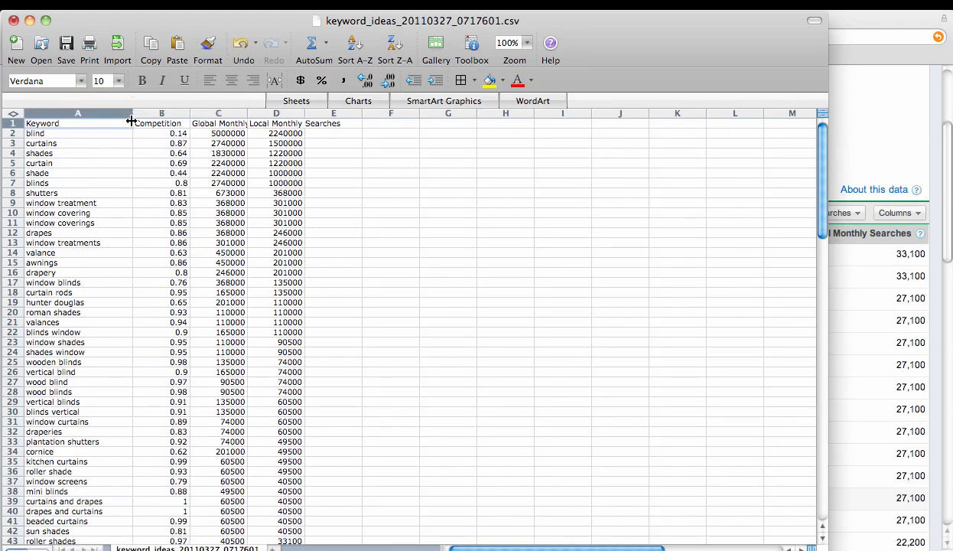
{"action": "left_click", "coordinate": [226, 115]}
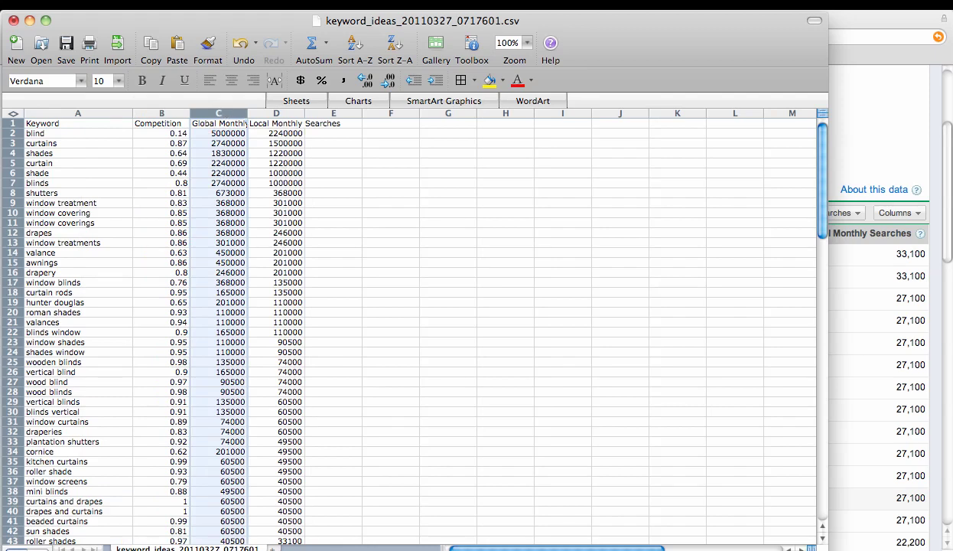
{"action": "left_click", "coordinate": [131, 4]}
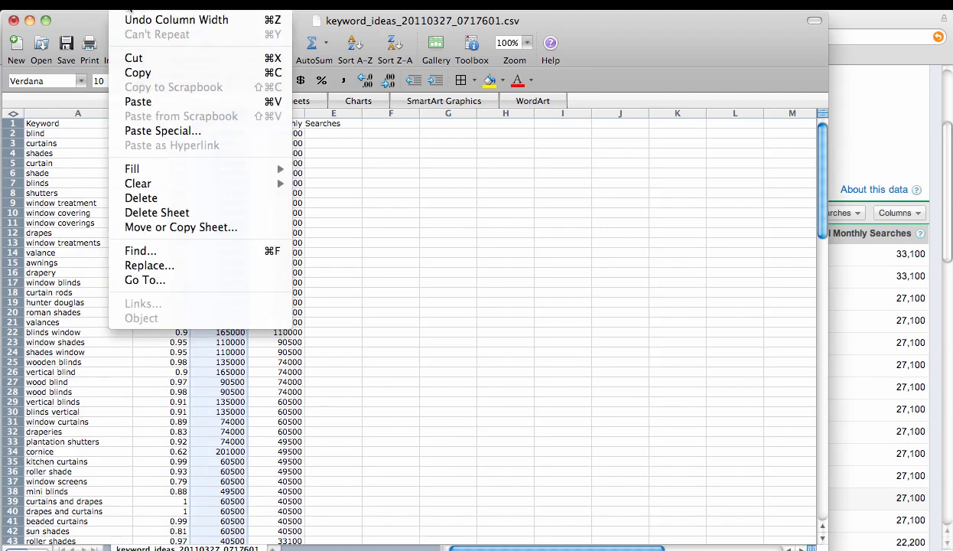
{"action": "left_click", "coordinate": [187, 199]}
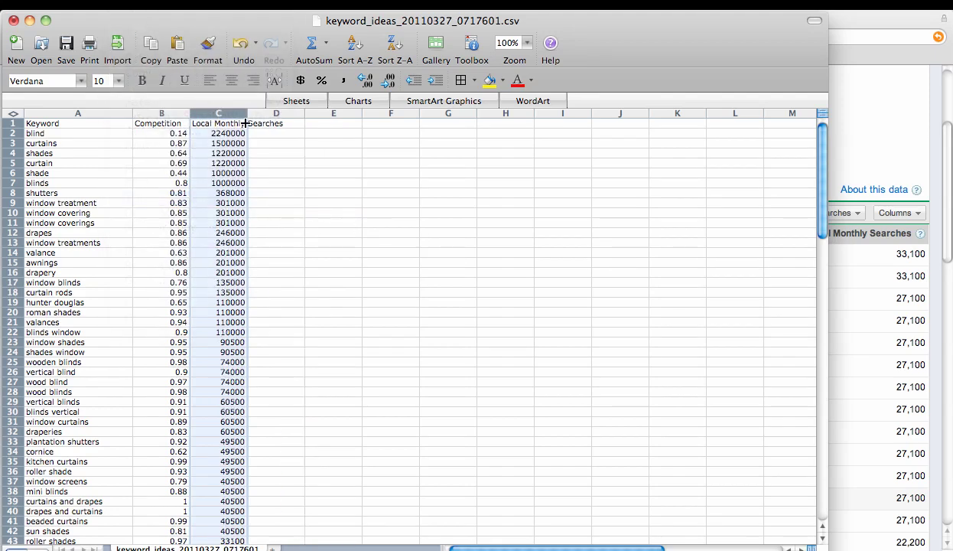
{"action": "left_click_drag", "start_coordinate": [245, 116], "coordinate": [299, 131]}
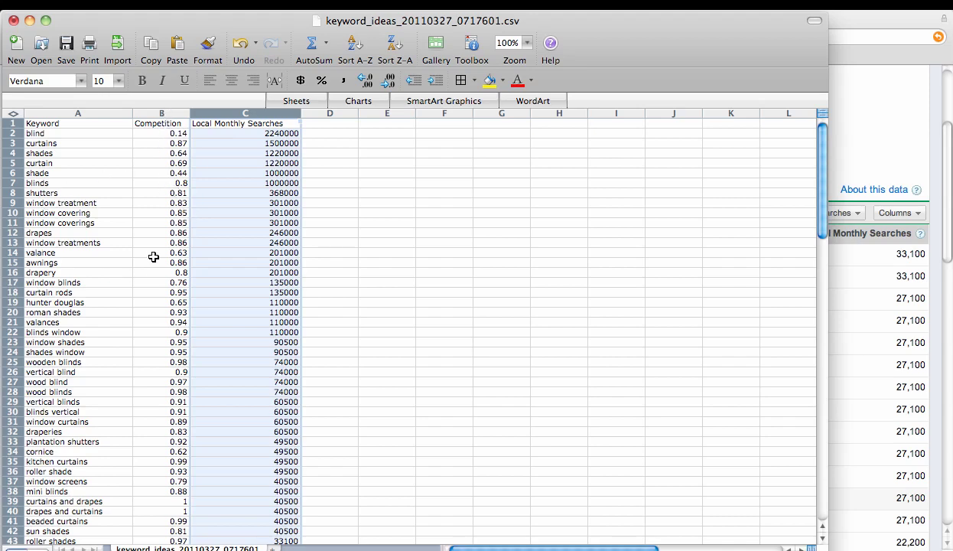
Look through the whole keyword list in the spreadsheet, checking competition and local monthly searches from first to last row.
{"action": "scroll", "coordinate": [153, 257], "scroll_direction": "down", "scroll_amount": 10}
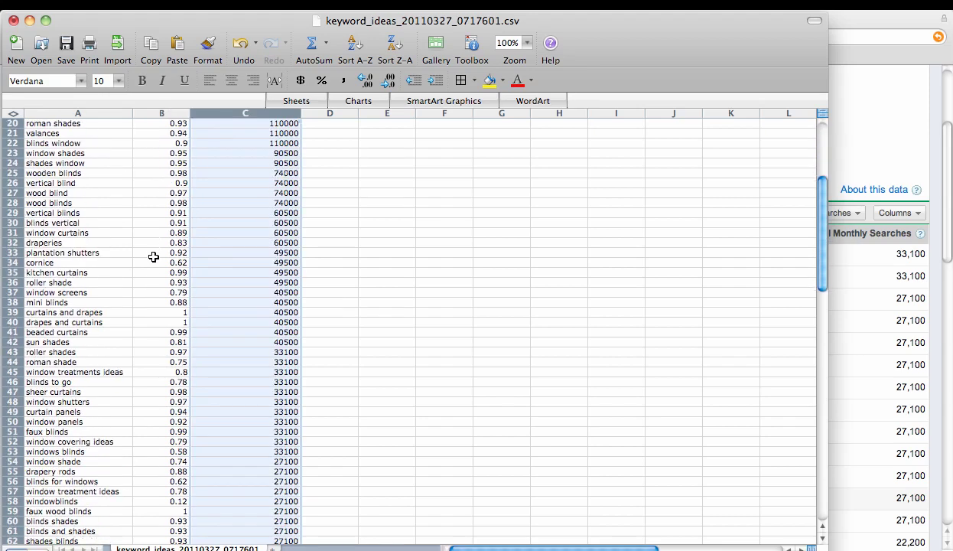
{"action": "scroll", "coordinate": [153, 257], "scroll_direction": "down", "scroll_amount": 10}
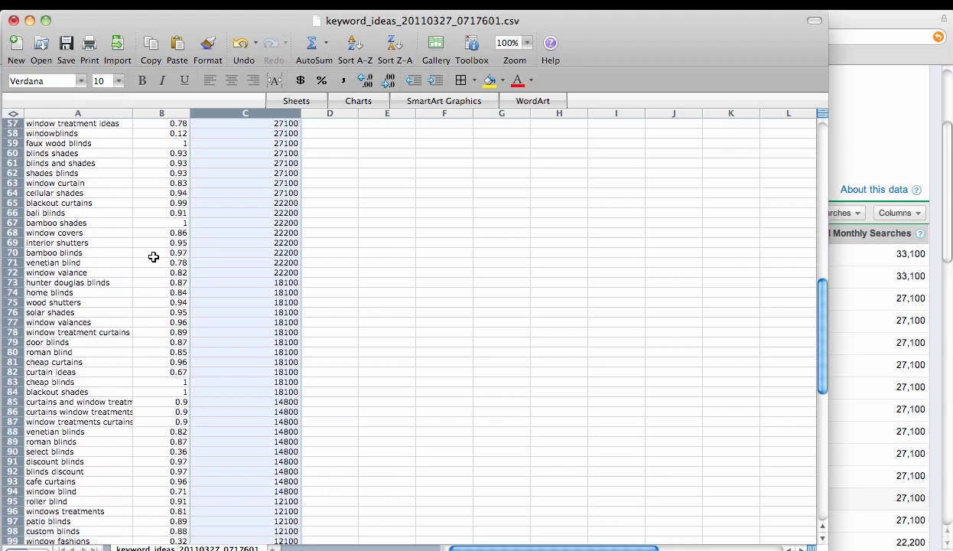
{"action": "scroll", "coordinate": [153, 257], "scroll_direction": "down", "scroll_amount": 4}
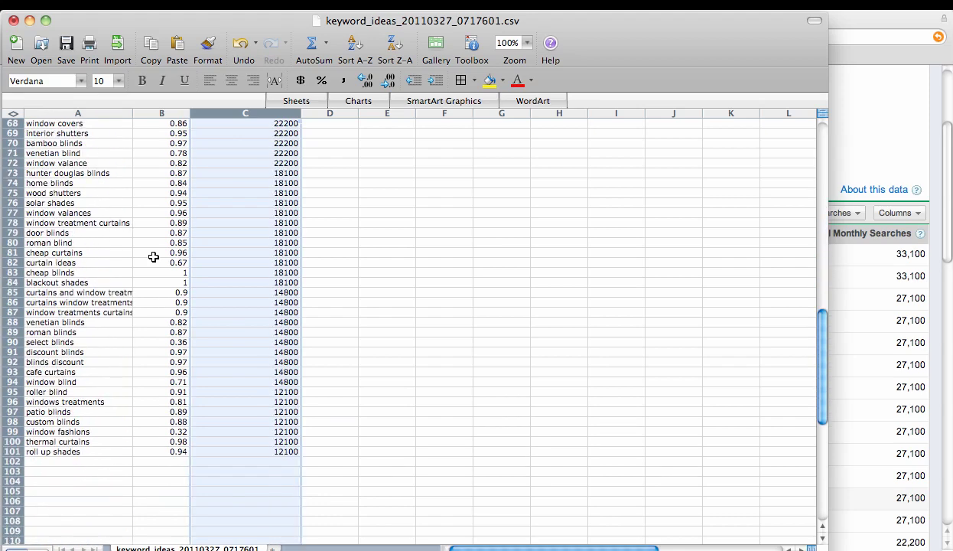
{"action": "right_click", "coordinate": [153, 257]}
{"action": "left_click", "coordinate": [365, 183]}
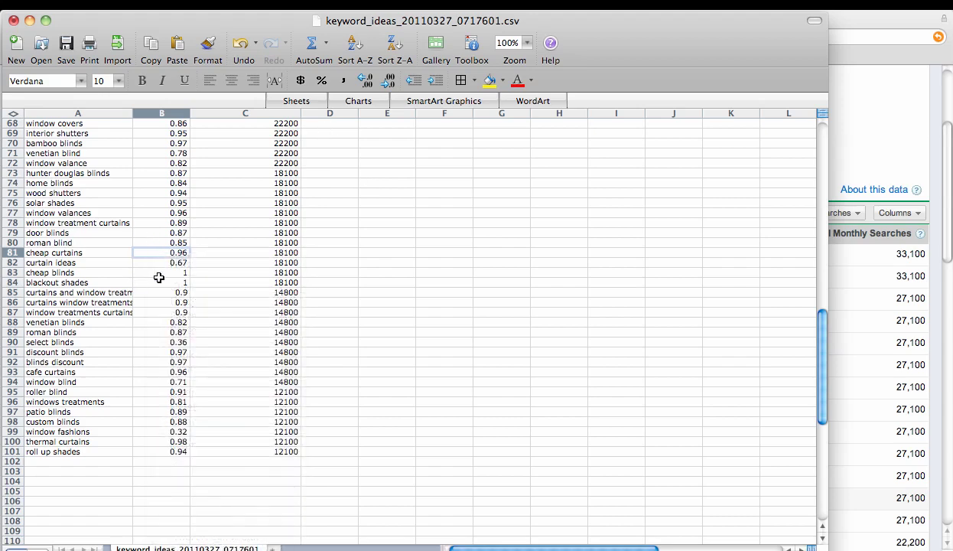
{"action": "scroll", "coordinate": [158, 277], "scroll_direction": "up", "scroll_amount": 3}
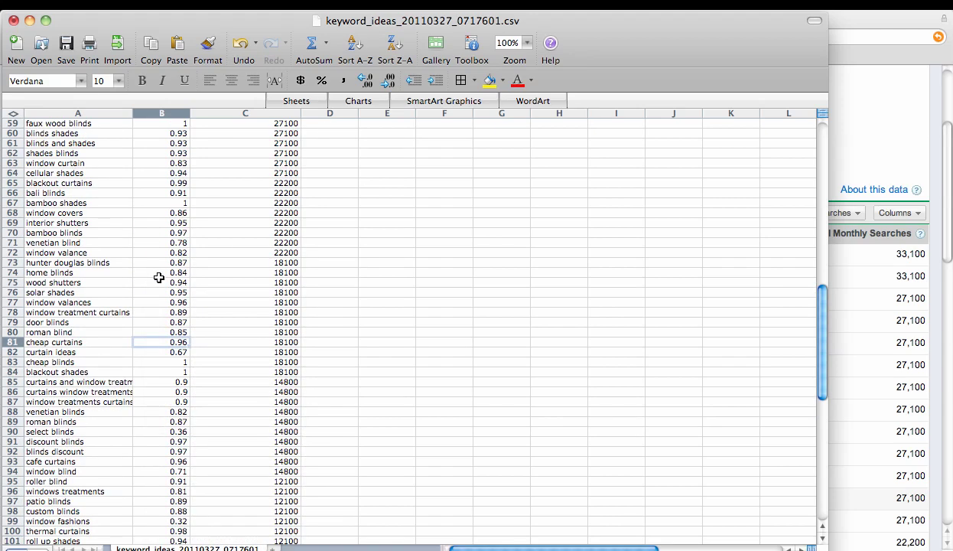
{"action": "scroll", "coordinate": [158, 277], "scroll_direction": "up", "scroll_amount": 15}
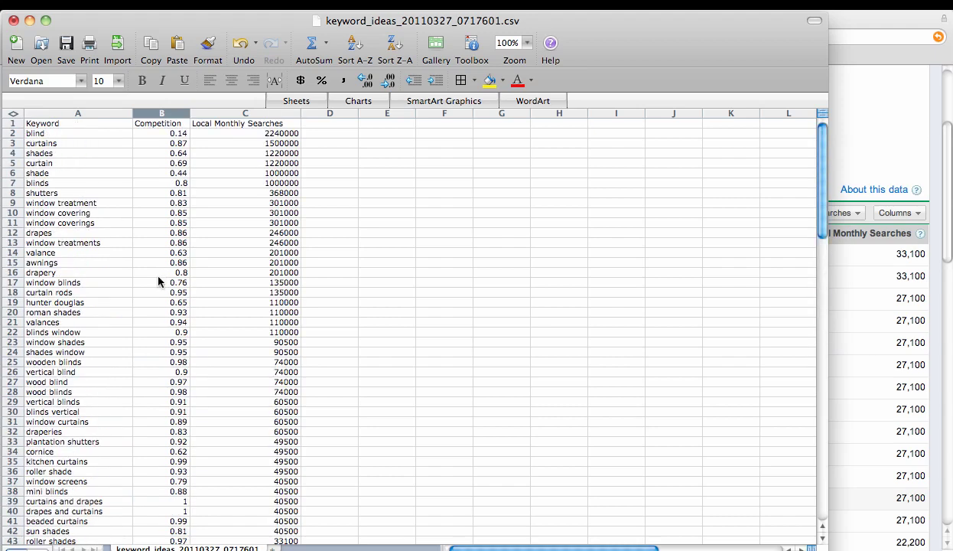
{"action": "left_click", "coordinate": [159, 274]}
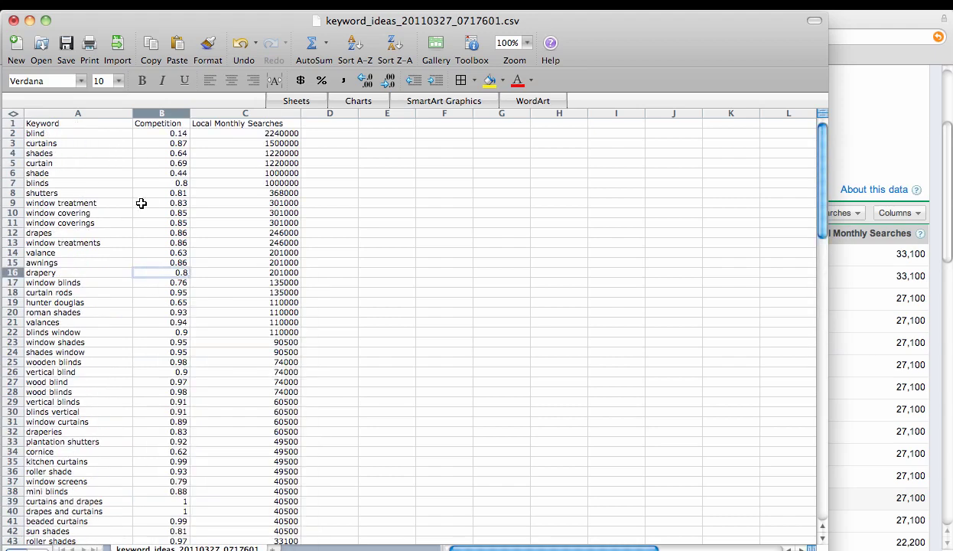
{"action": "left_click", "coordinate": [78, 137]}
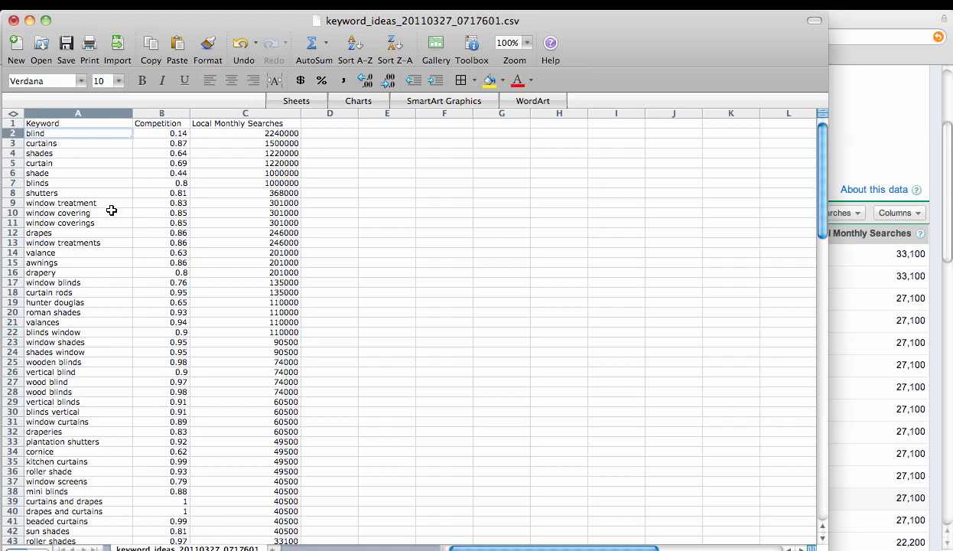
Save the sheet to the Desktop as an Excel 97-2004 Workbook named Blind Keywords.xls.
{"action": "left_click", "coordinate": [77, 0]}
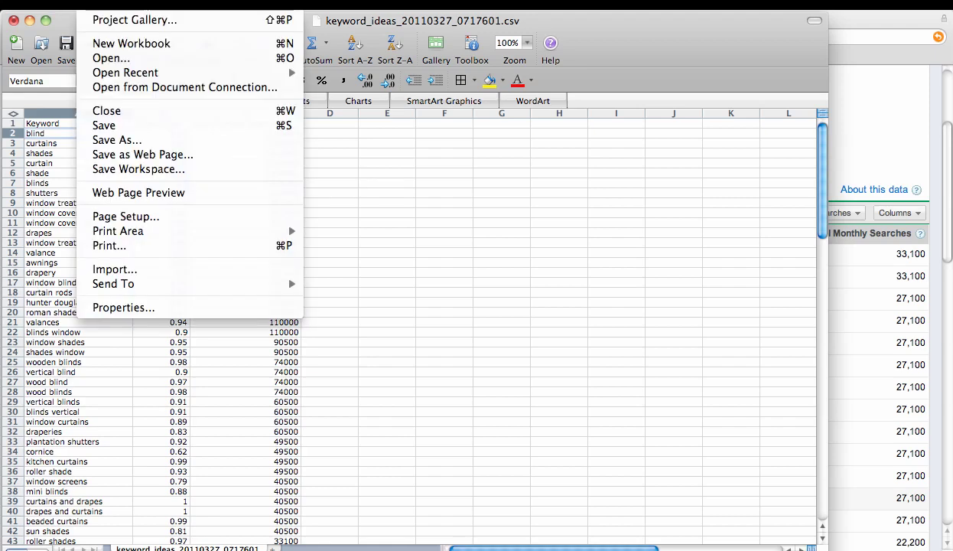
{"action": "left_click", "coordinate": [128, 144]}
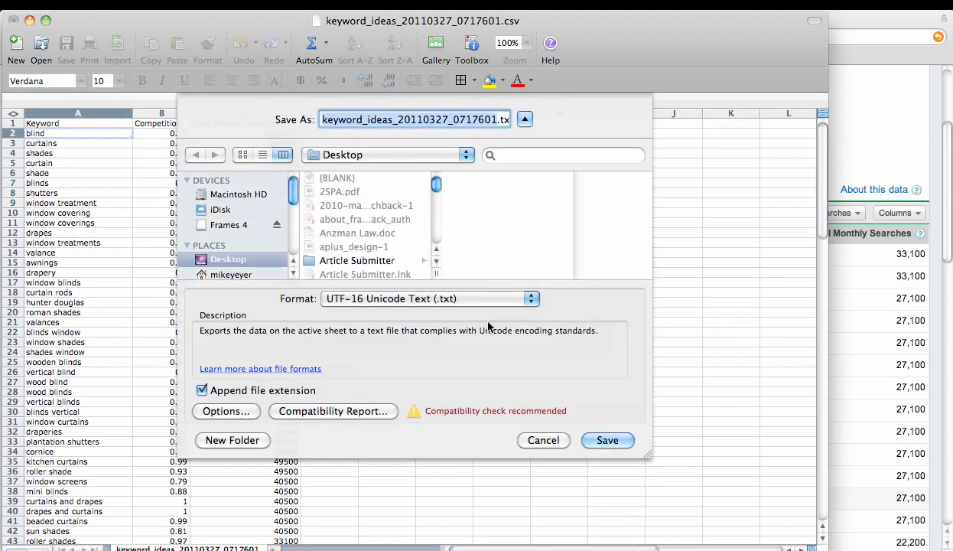
{"action": "left_click", "coordinate": [528, 299]}
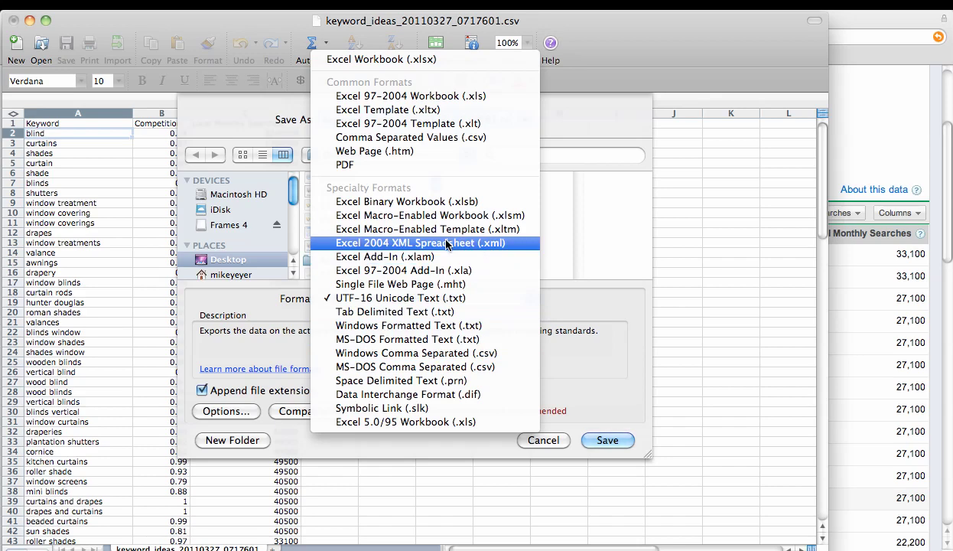
{"action": "left_click", "coordinate": [428, 97]}
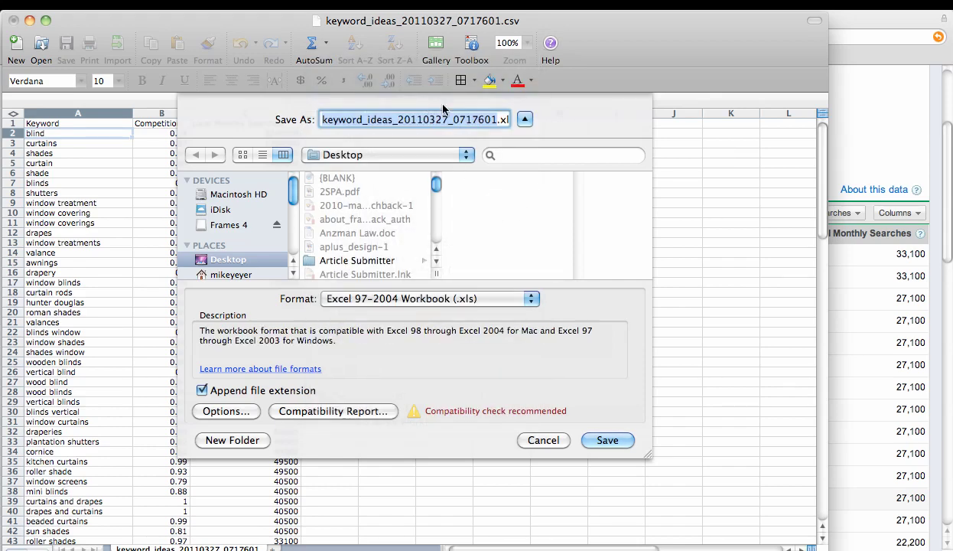
{"action": "type", "text": "Blind.xls"}
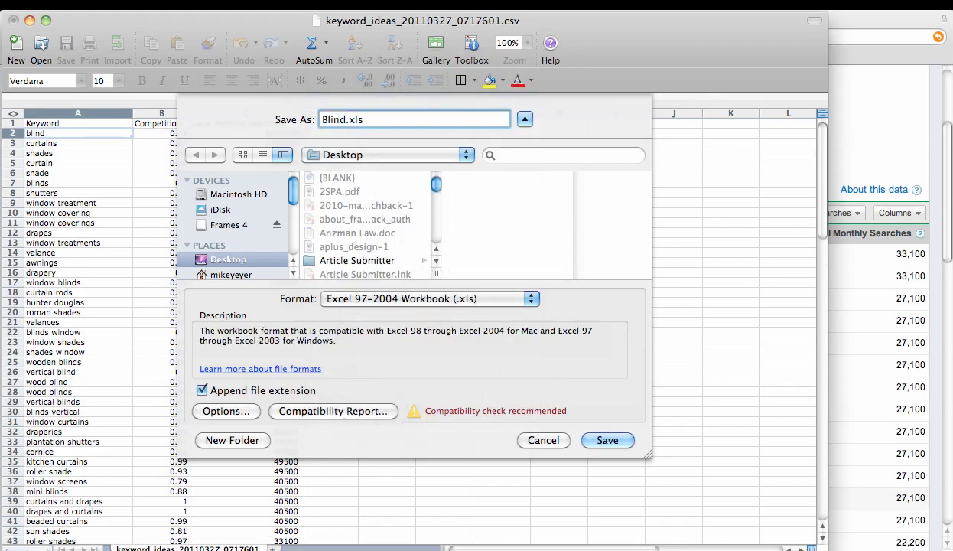
{"action": "type", "text": " r"}
{"action": "key", "text": "BackSpace"}
{"action": "type", "text": "Keywords"}
{"action": "left_click", "coordinate": [623, 443]}
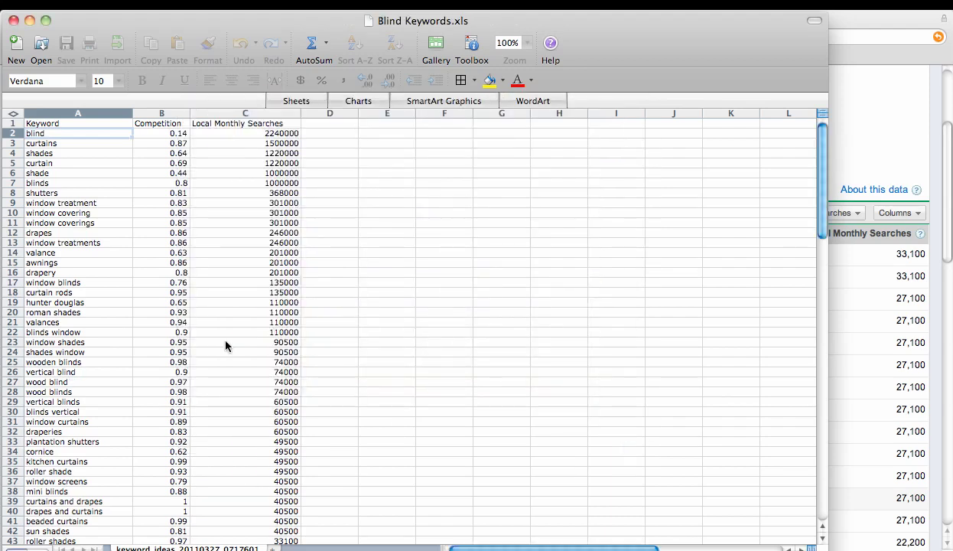
{"action": "scroll", "coordinate": [180, 265], "scroll_direction": "down", "scroll_amount": 15}
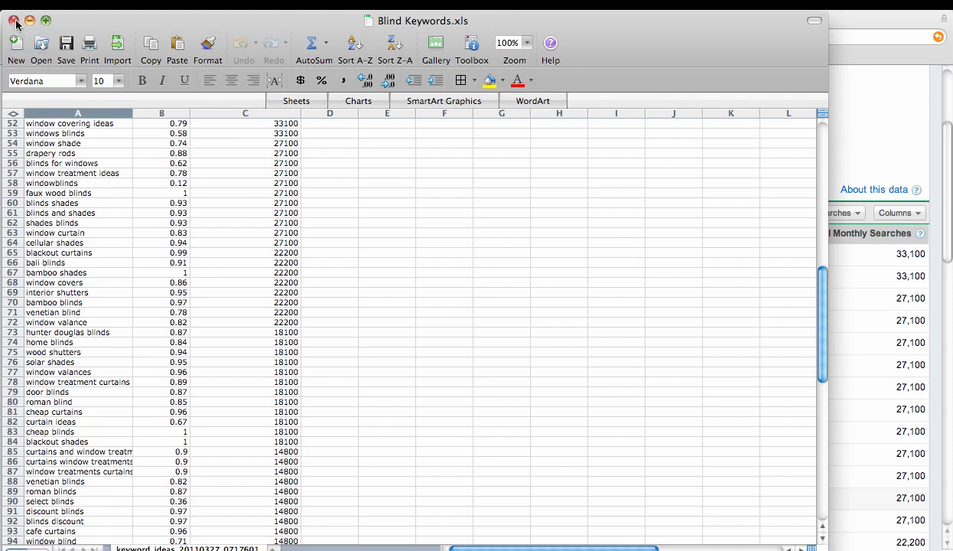
{"action": "left_click", "coordinate": [605, 4]}
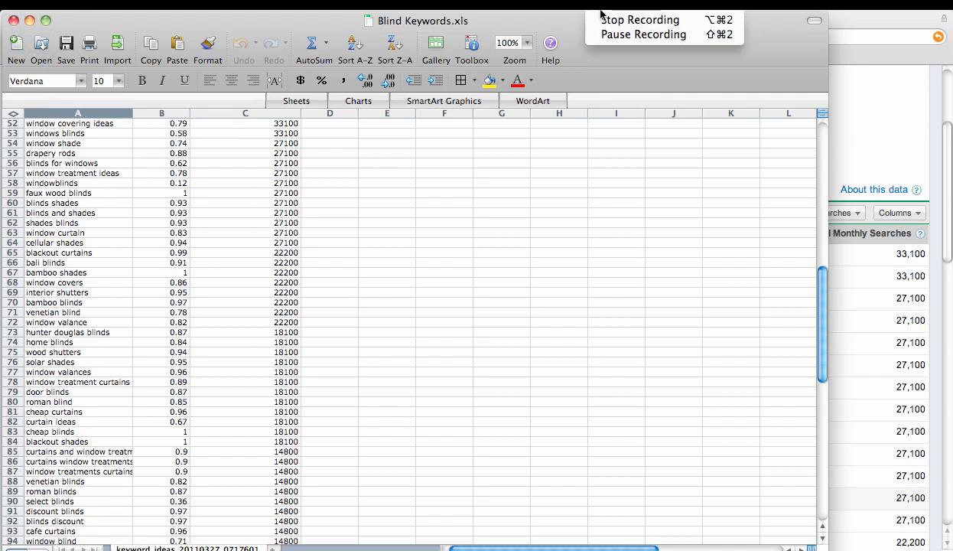